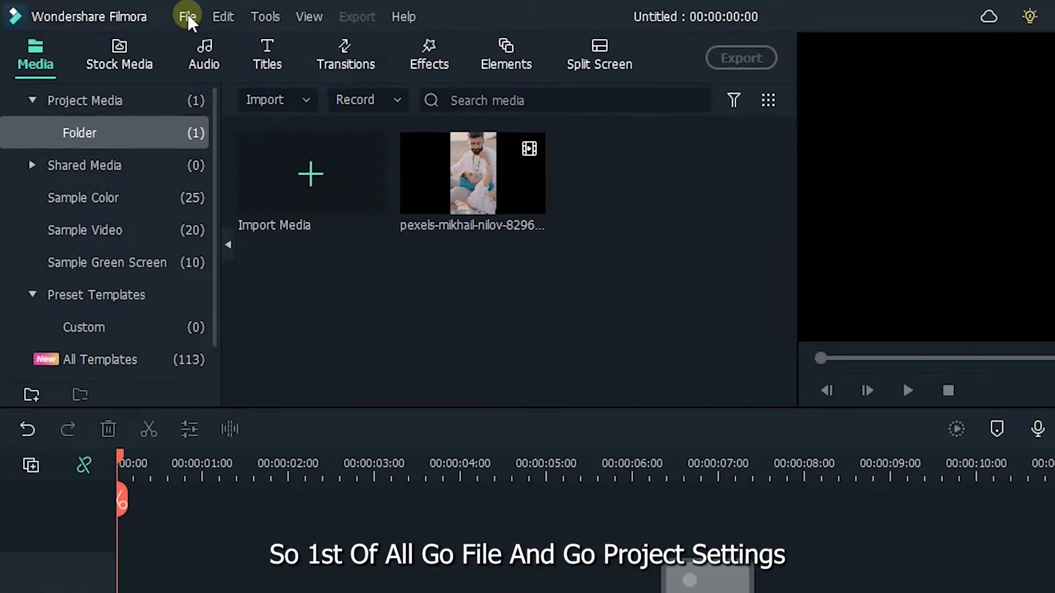
Change the Project Settings to a 9:16 (Portrait) aspect ratio and a 60 fps frame rate.
left_click(187, 16)
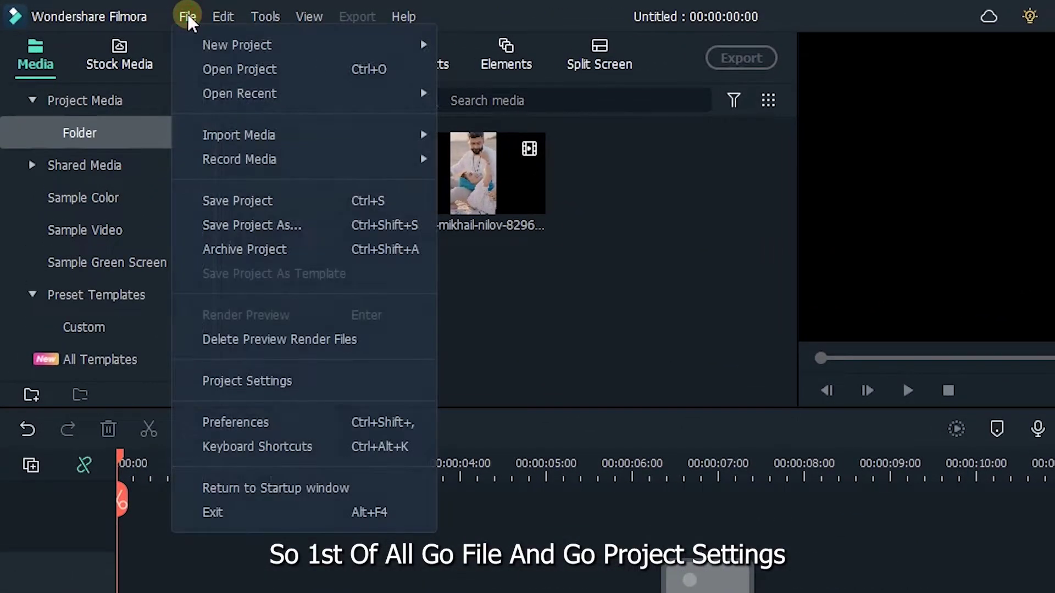
left_click(253, 391)
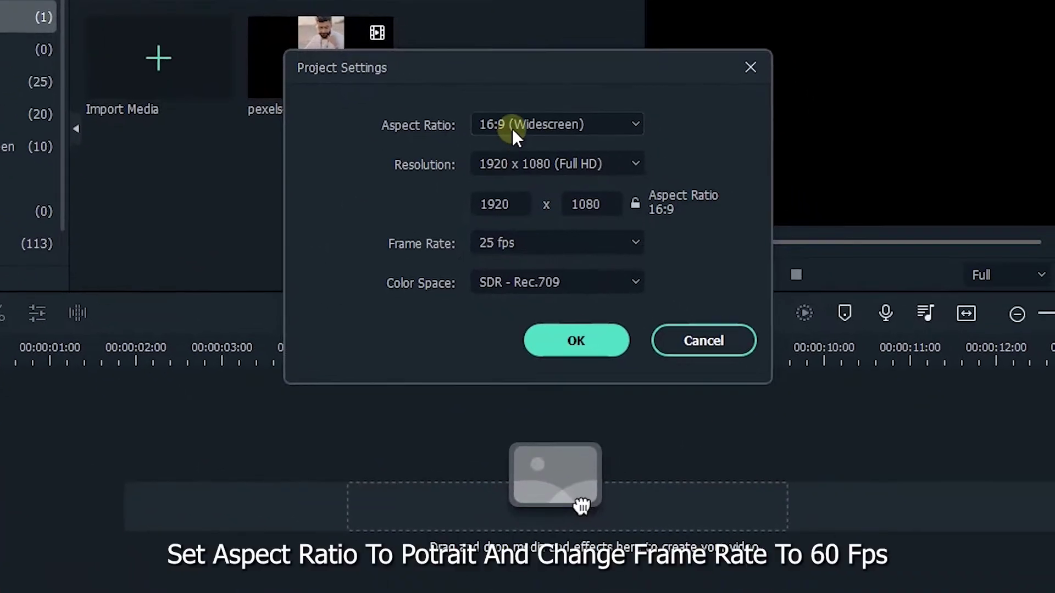
left_click(513, 124)
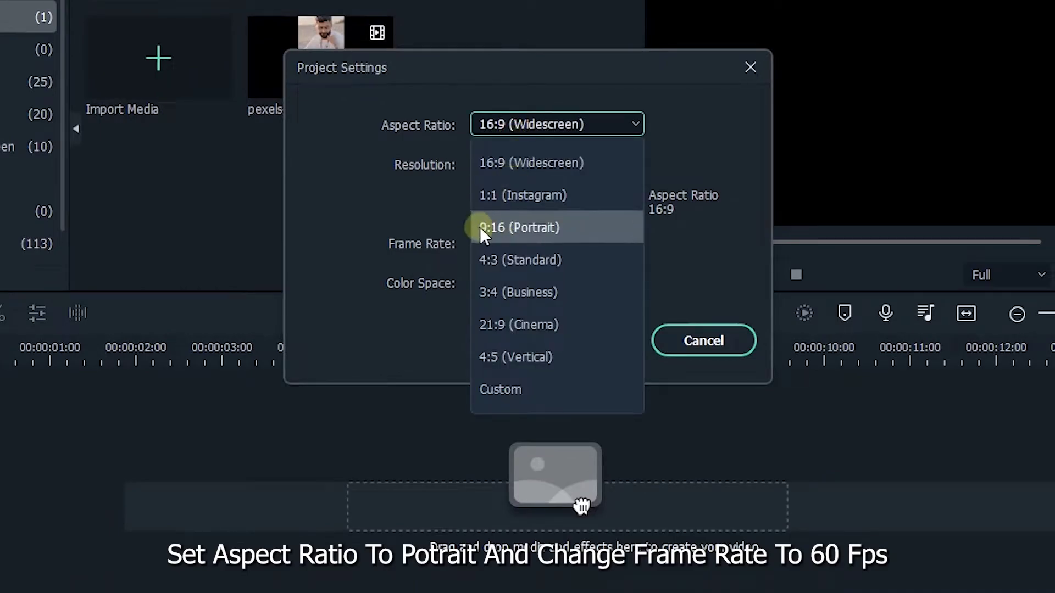
left_click(511, 226)
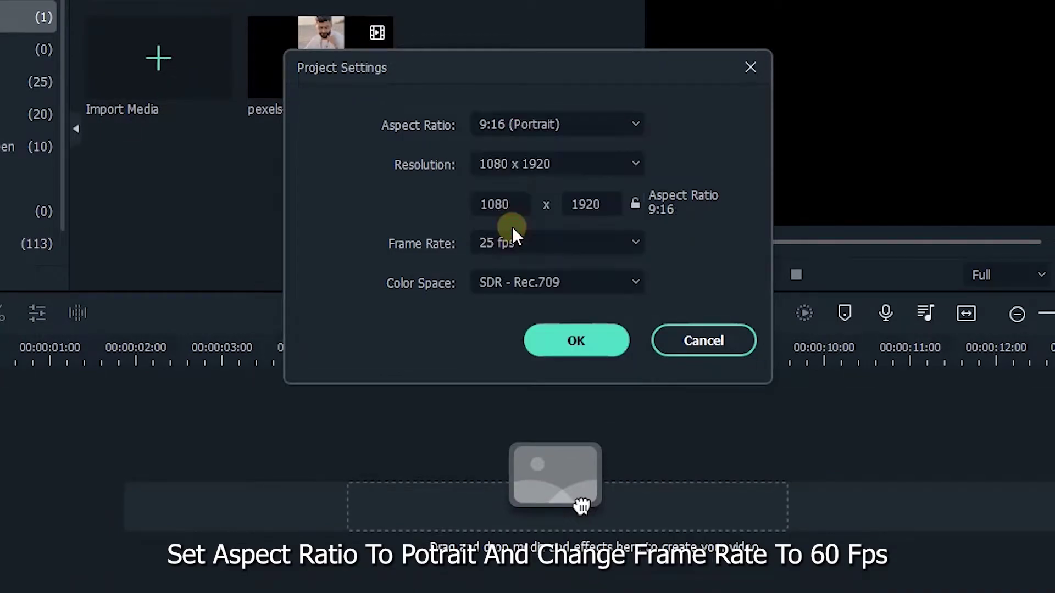
left_click(510, 239)
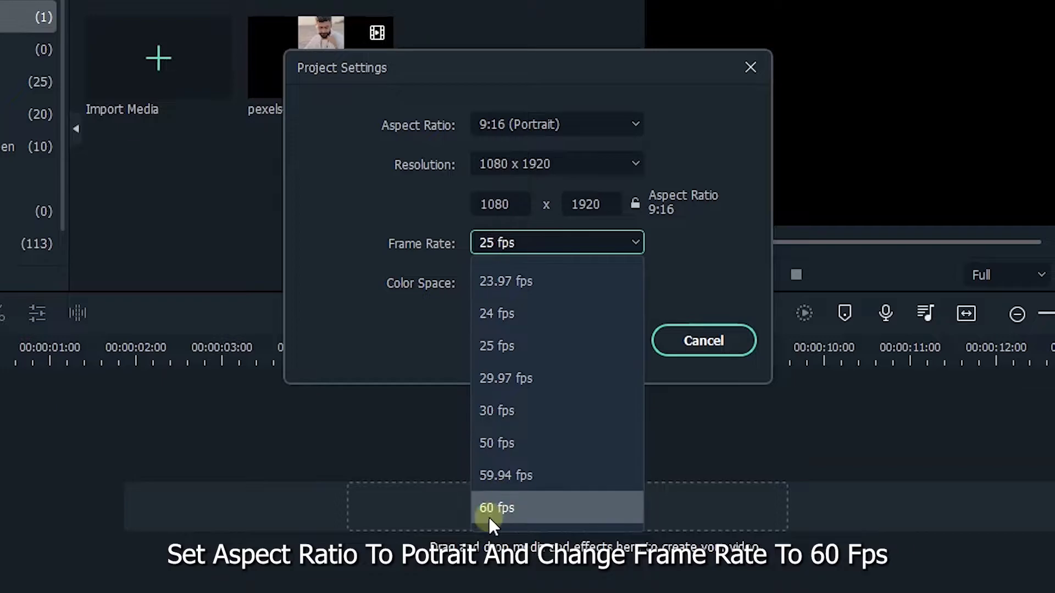
left_click(536, 511)
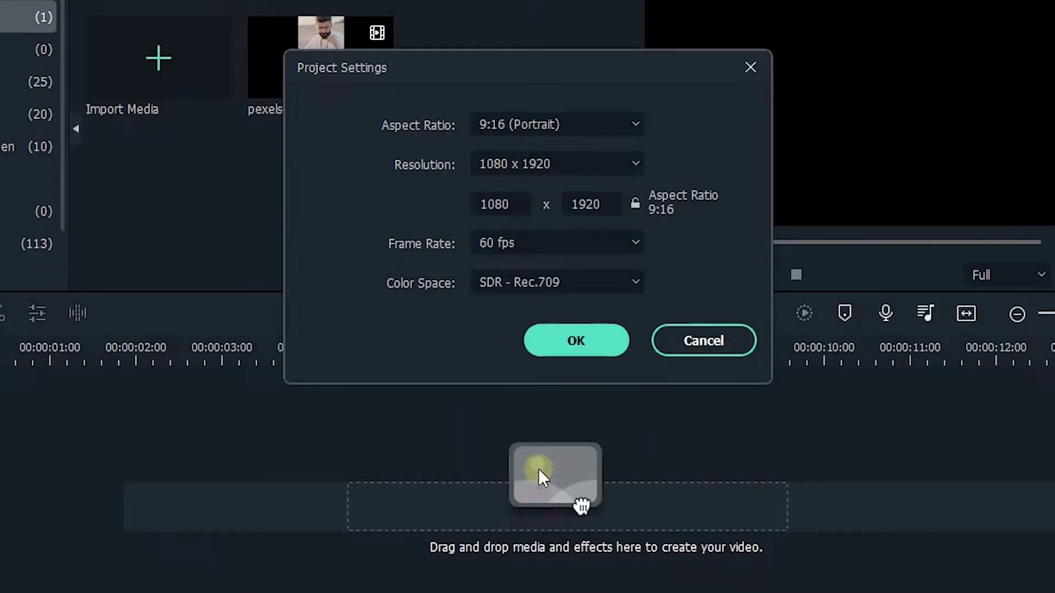
left_click(552, 353)
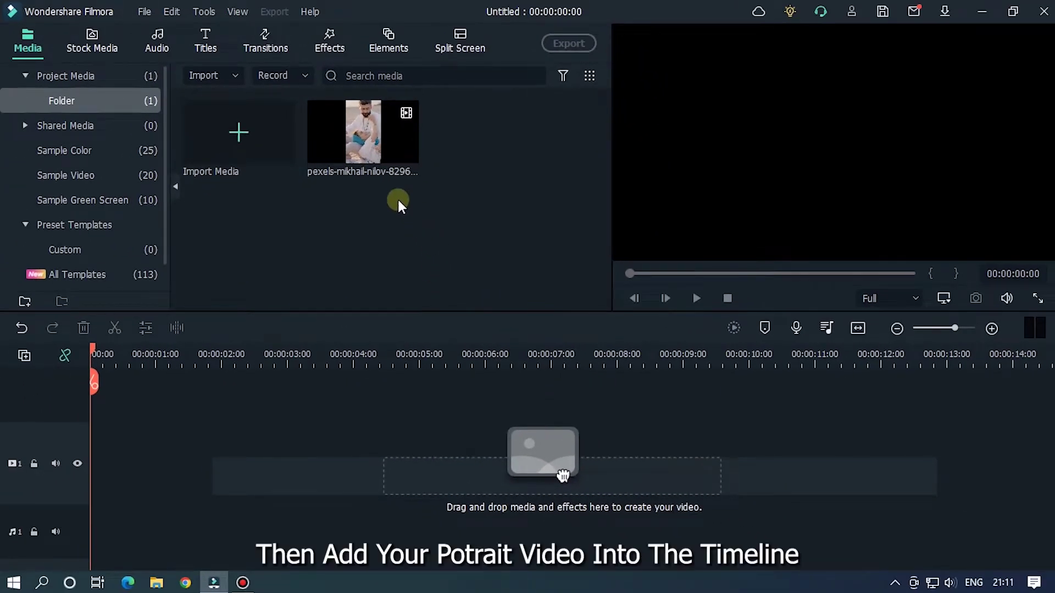
Add the portrait clip to the timeline, keep the project settings, and put the playhead at 00:00:07:10.
left_click_drag(363, 132, 131, 470)
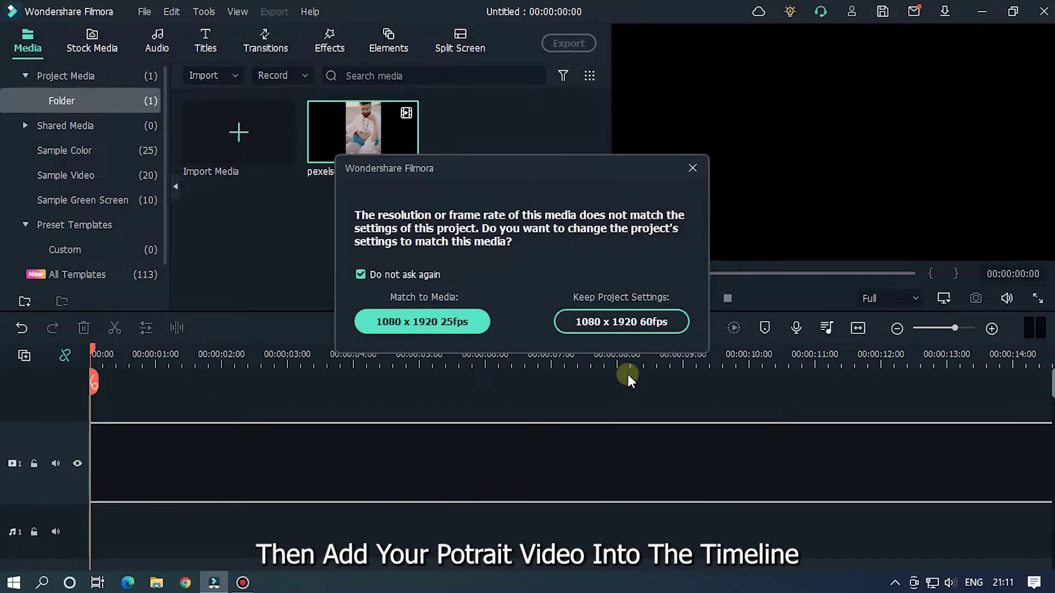
left_click(623, 324)
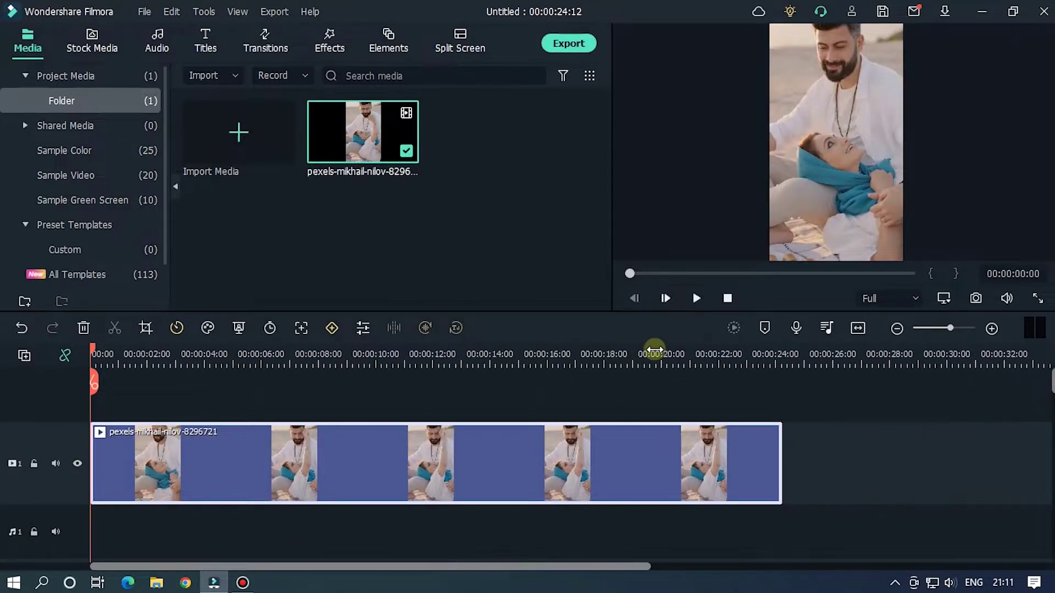
mouse_move(297, 351)
left_mouse_down()
mouse_move(264, 353)
mouse_move(358, 360)
mouse_move(250, 360)
mouse_move(295, 360)
left_mouse_up()
left_click(294, 381)
Split the clip at 7:10, delete the right part, and return to the start.
left_click(404, 447)
key("Delete")
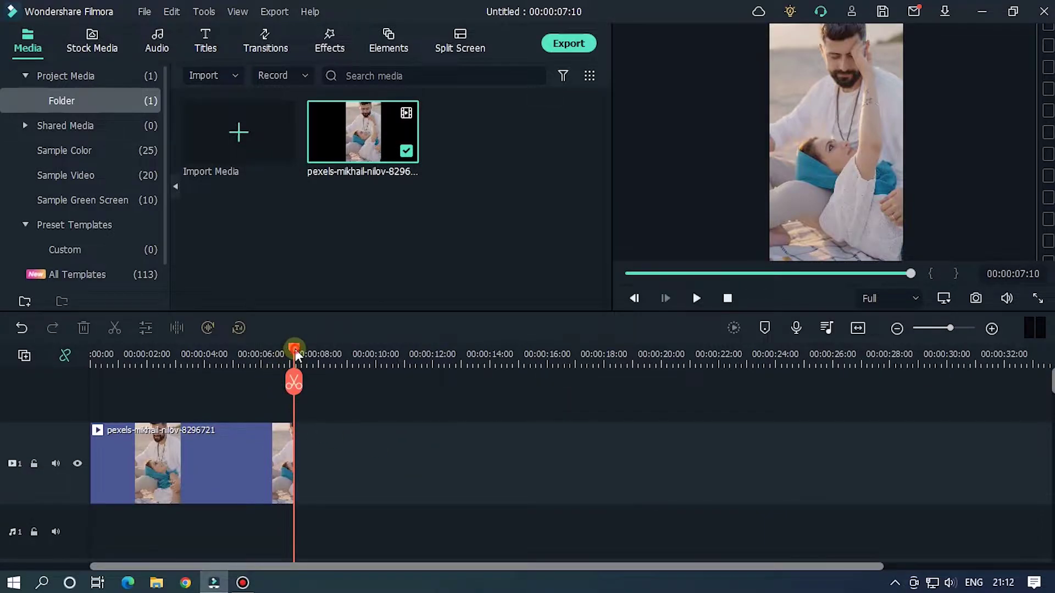
key("Home")
scroll(264, 353, "up", 2)
scroll(333, 354, "up", 2)
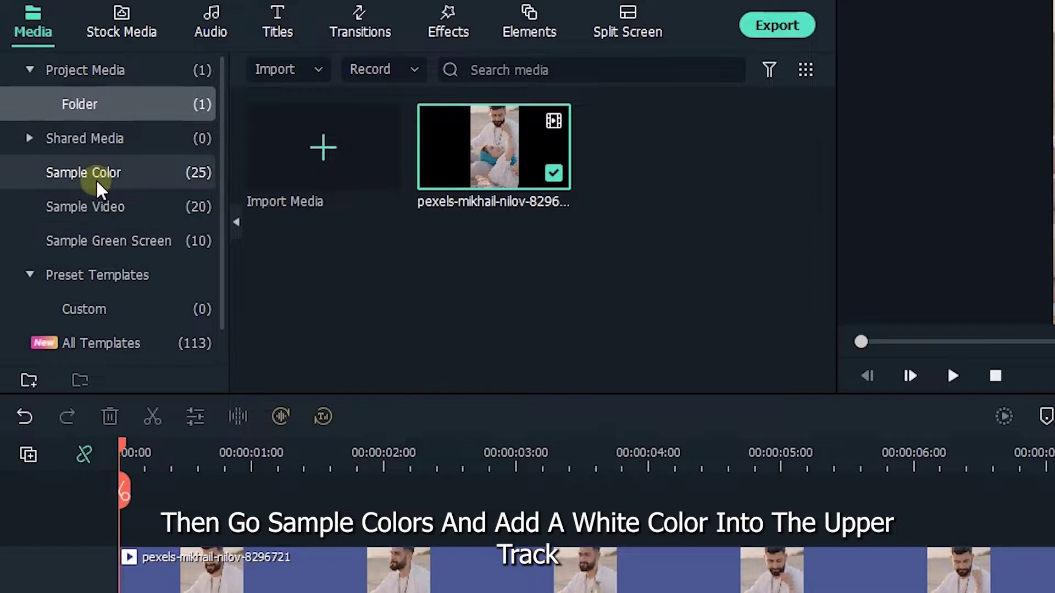
Place a White sample colour clip on track 2, extend it to 7:10, and Crop to Fit.
left_click(95, 177)
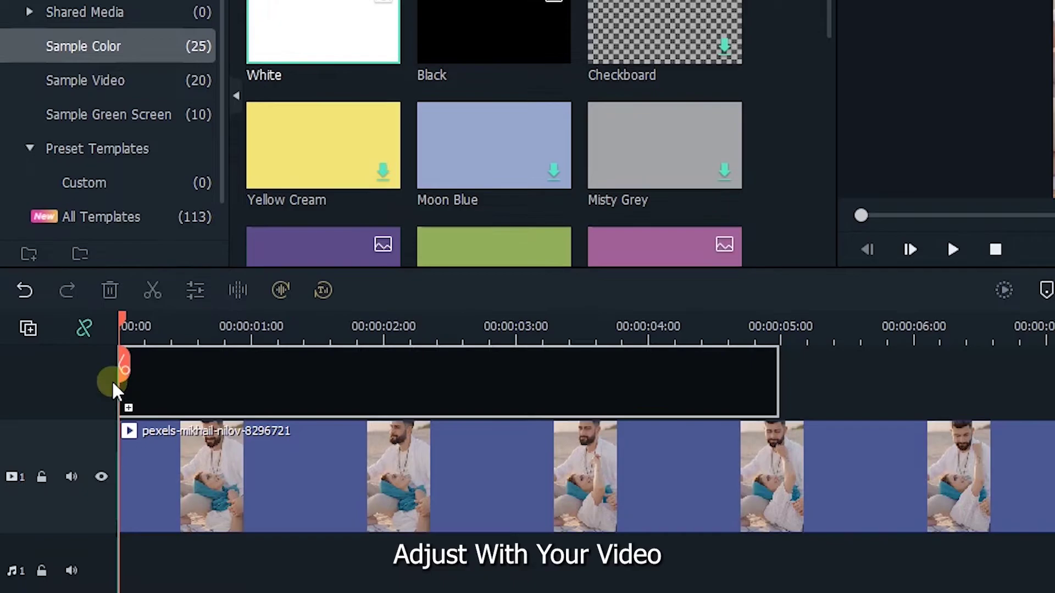
left_click_drag(336, 195, 123, 508)
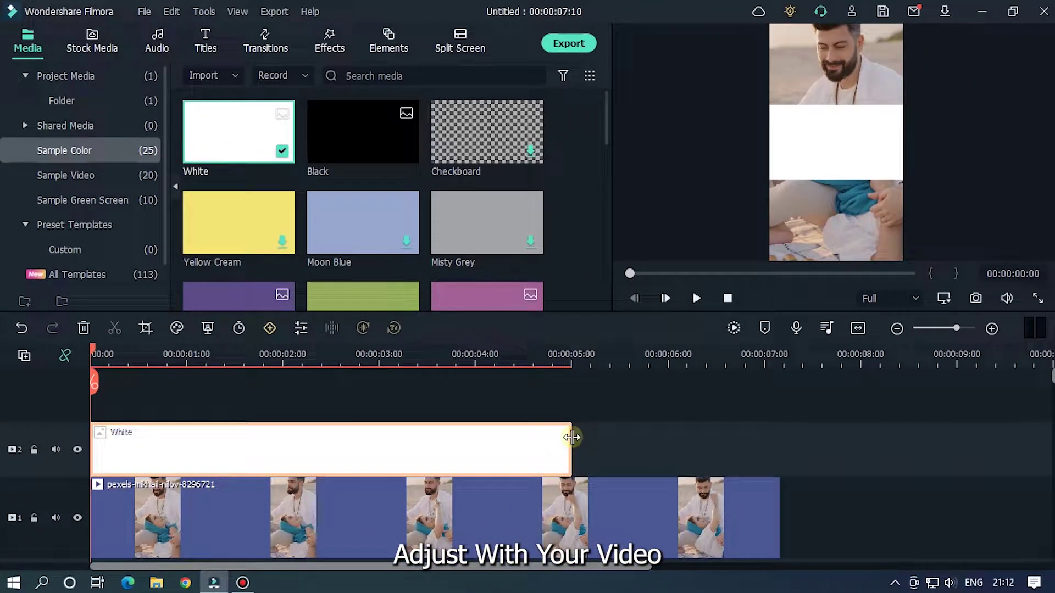
left_click_drag(571, 438, 781, 436)
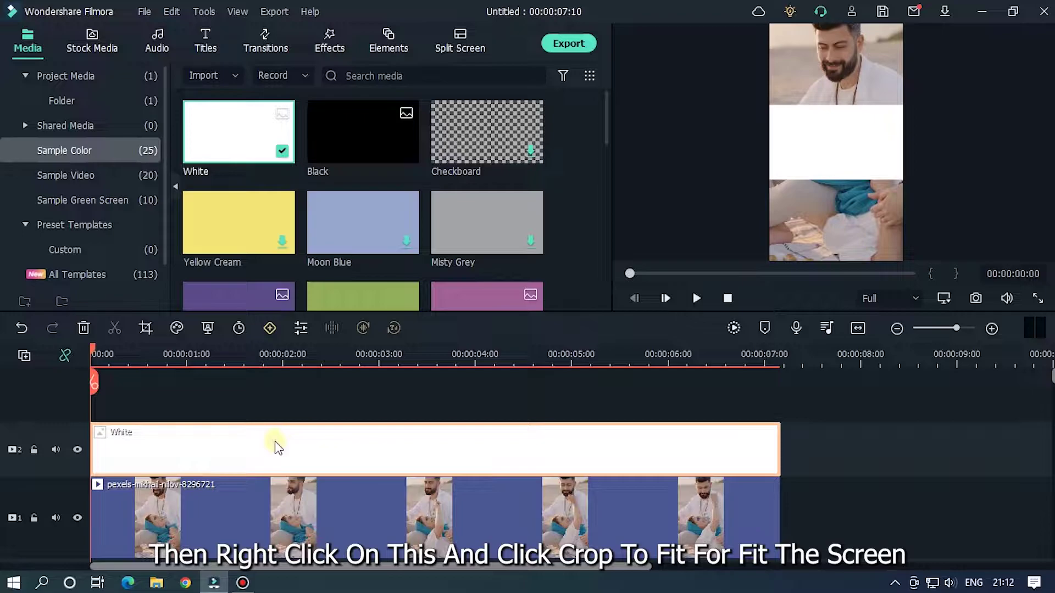
right_click(274, 441)
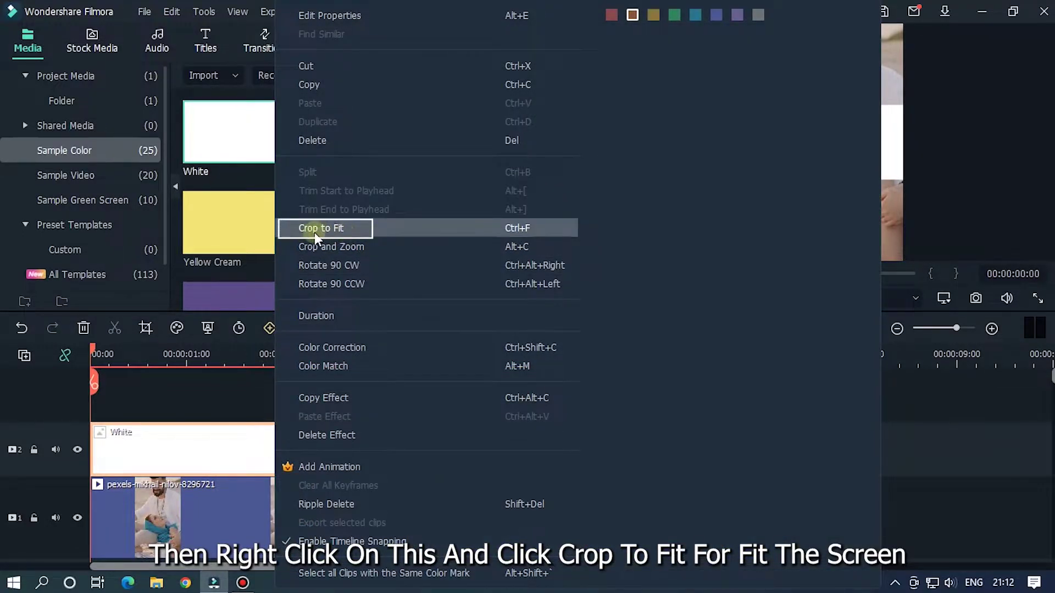
left_click(365, 236)
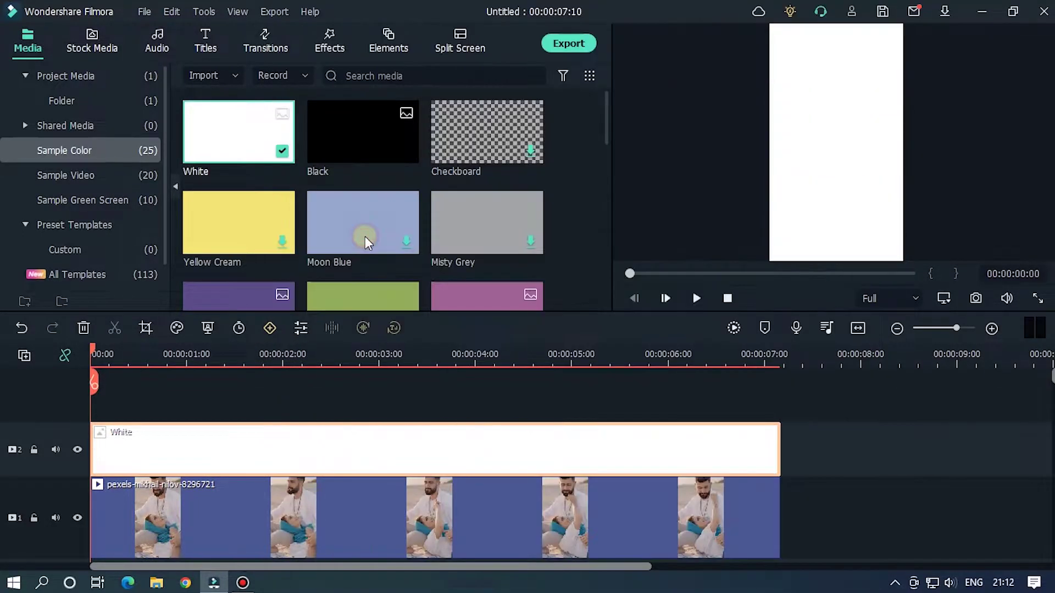
Set the White clip's compositing blending mode to Exclusion.
double_click(337, 448)
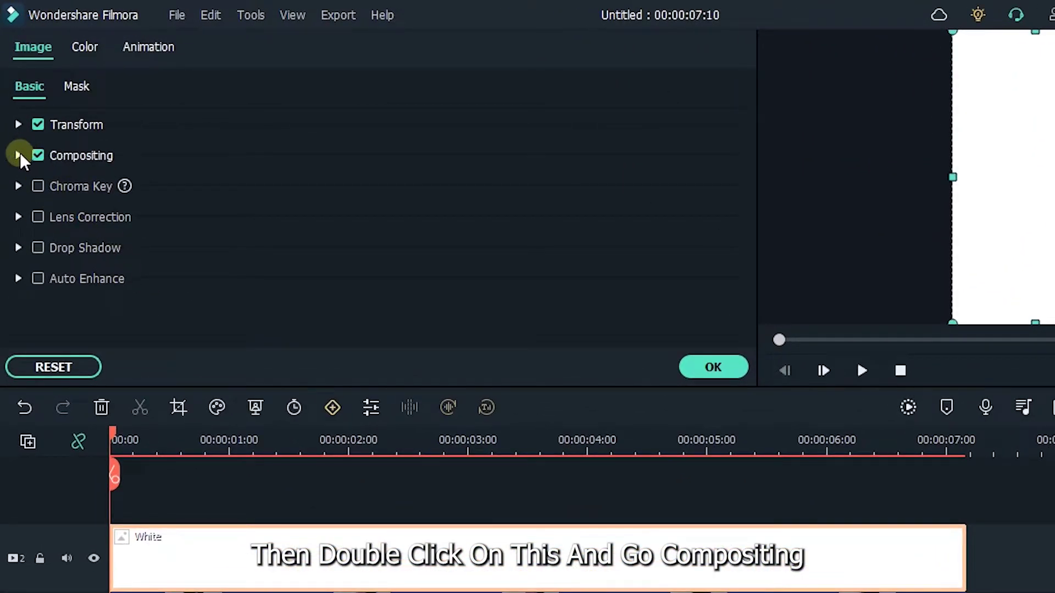
left_click(20, 154)
left_click(344, 216)
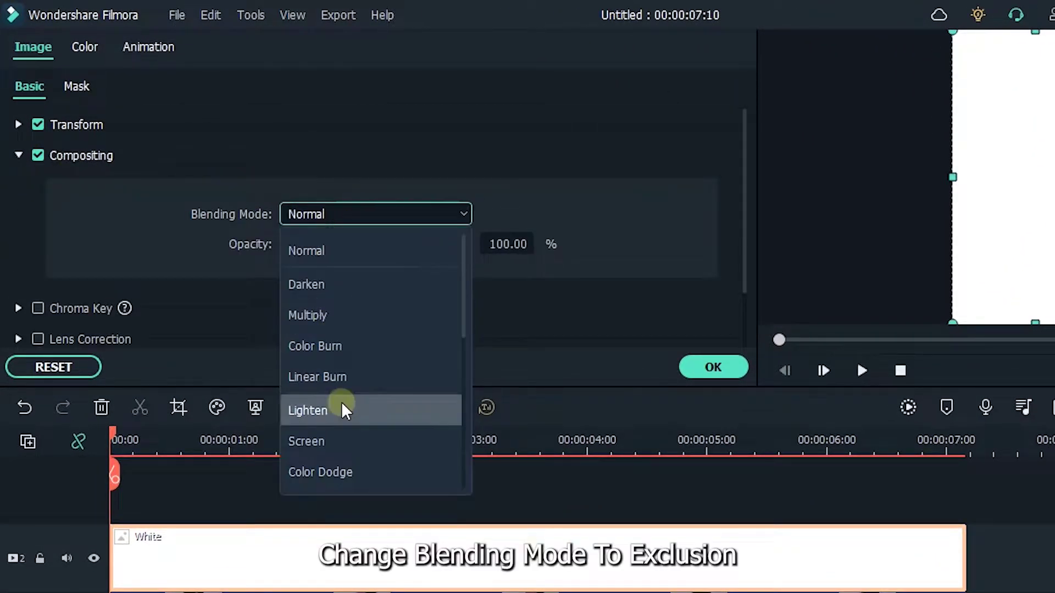
scroll(346, 423, "down", 5)
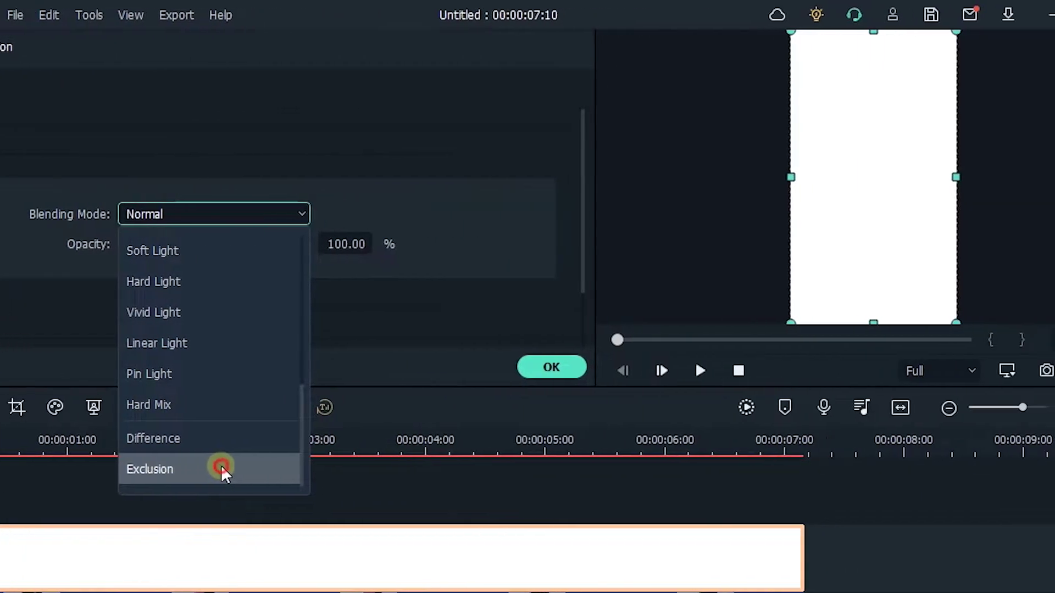
left_click(382, 468)
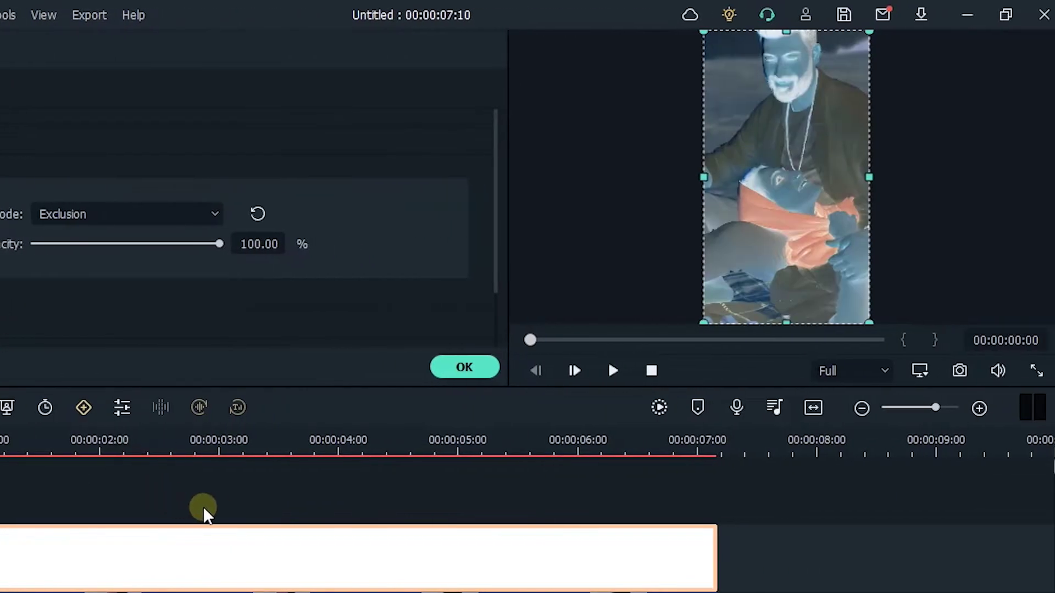
Search the effects for 't color', try B&W Film on the clip, then undo it.
left_click(457, 371)
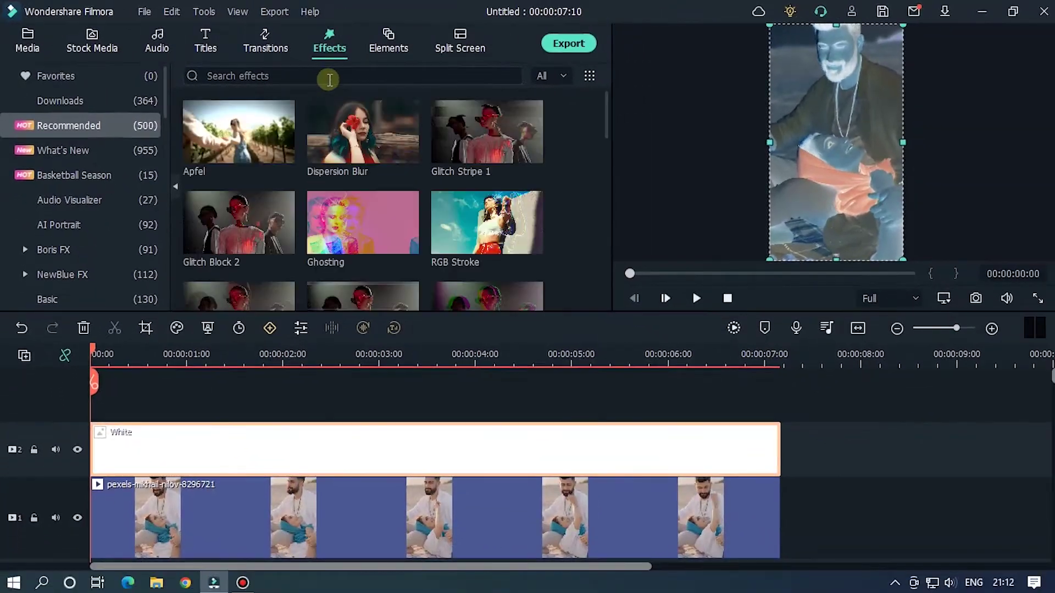
left_click(330, 77)
type("ge")
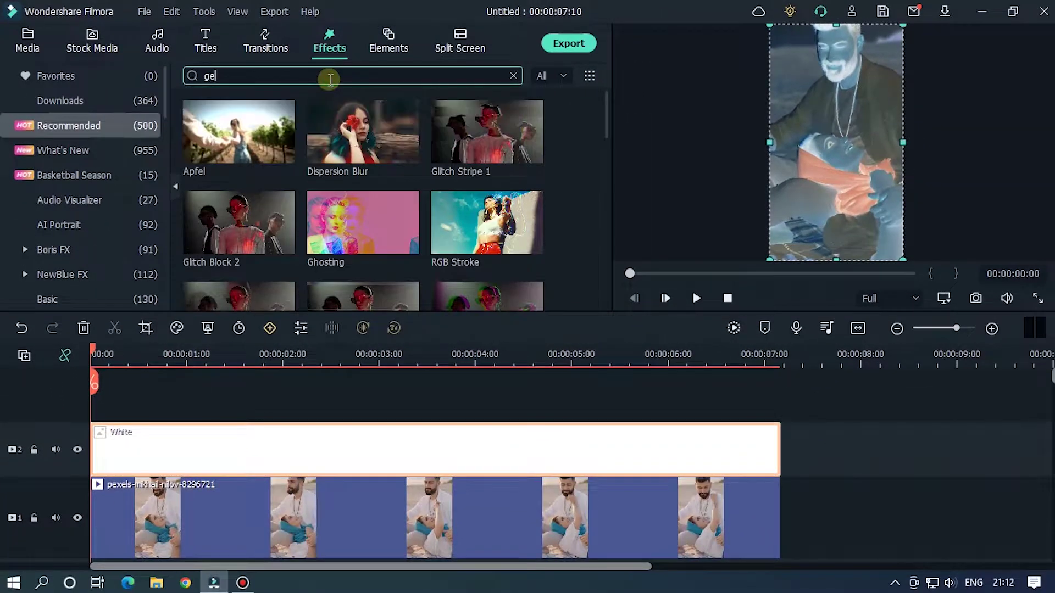
type("t color")
key("Return")
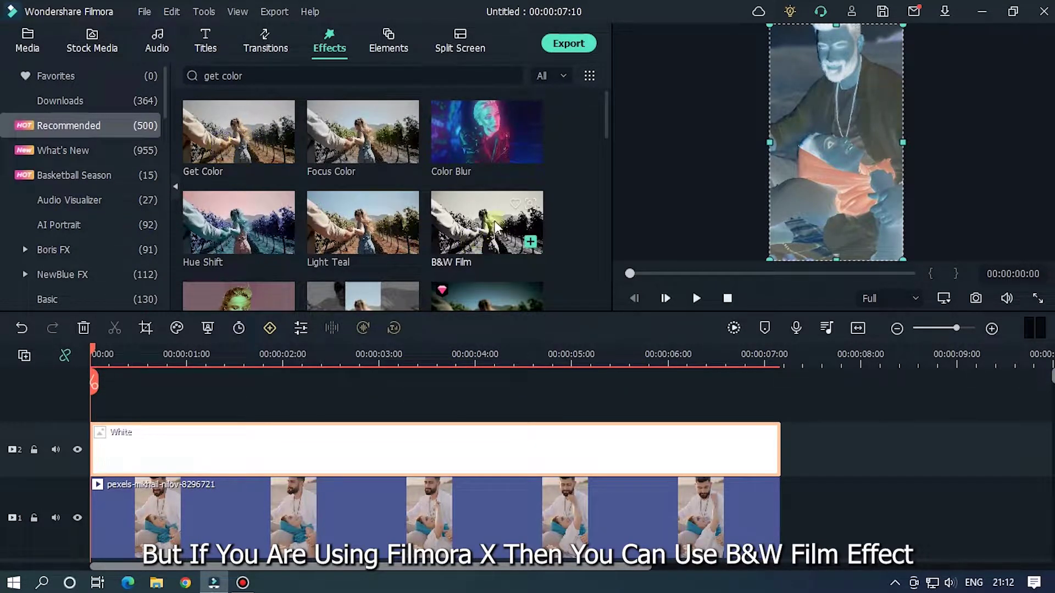
left_click_drag(484, 226, 434, 473)
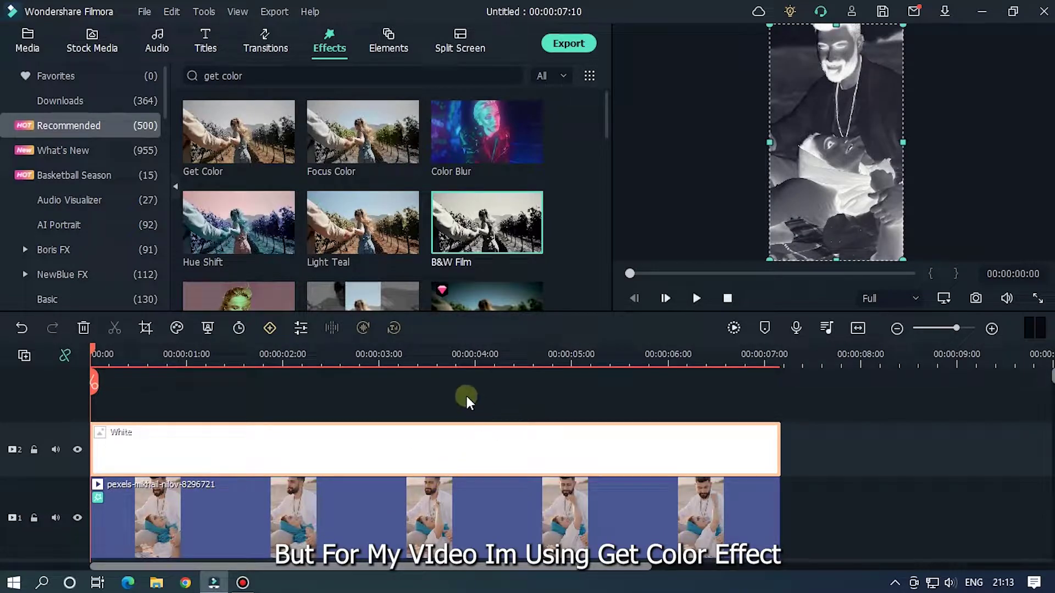
key("ctrl+z")
Apply Get Color to the portrait clip with DecolorPosX, DecolorPosY and Radius at 0.
left_click_drag(235, 137, 210, 523)
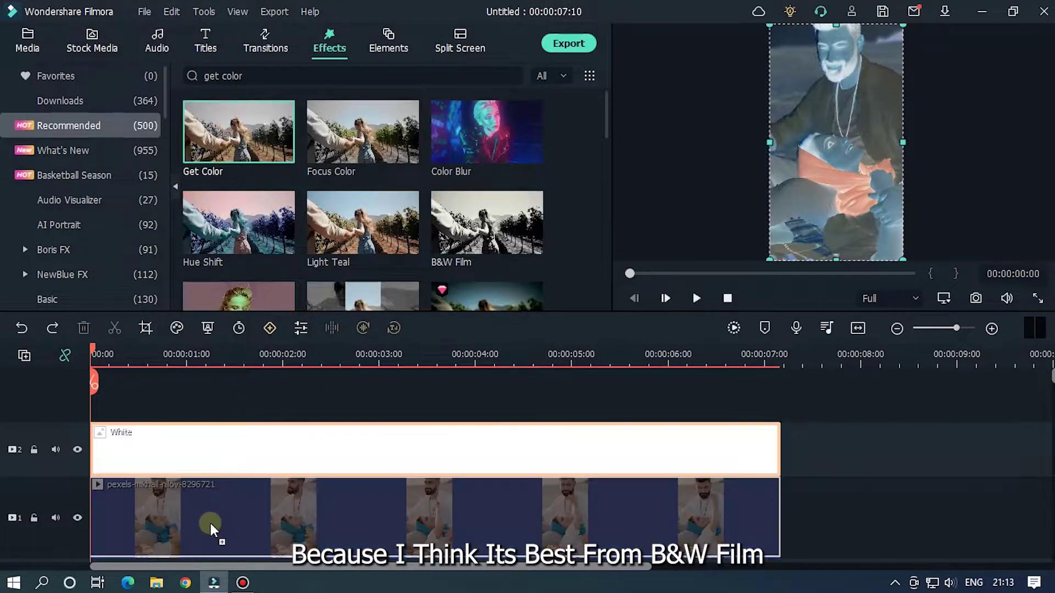
left_click(268, 526)
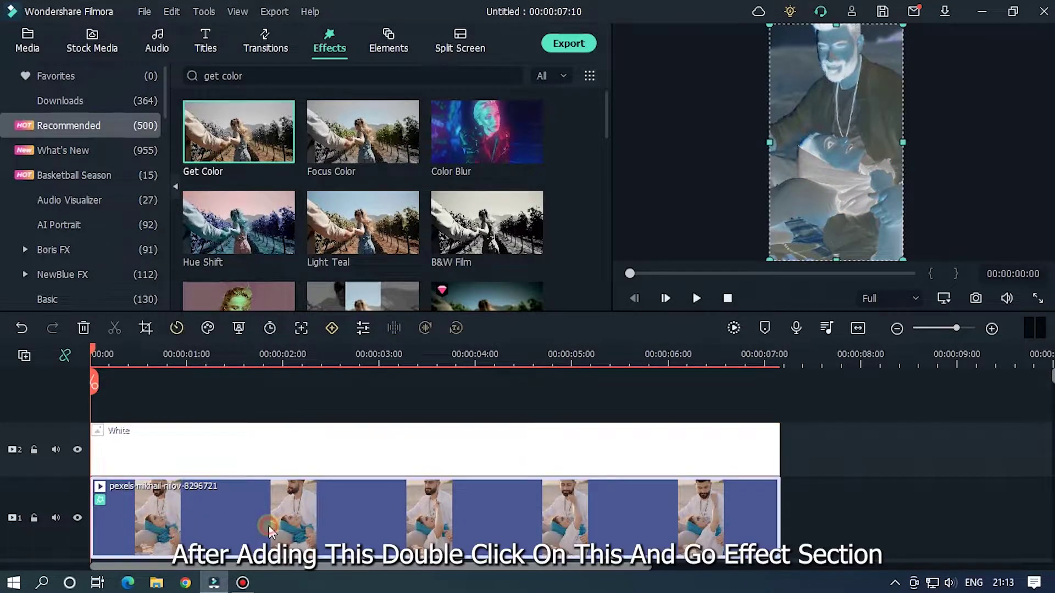
double_click(269, 525)
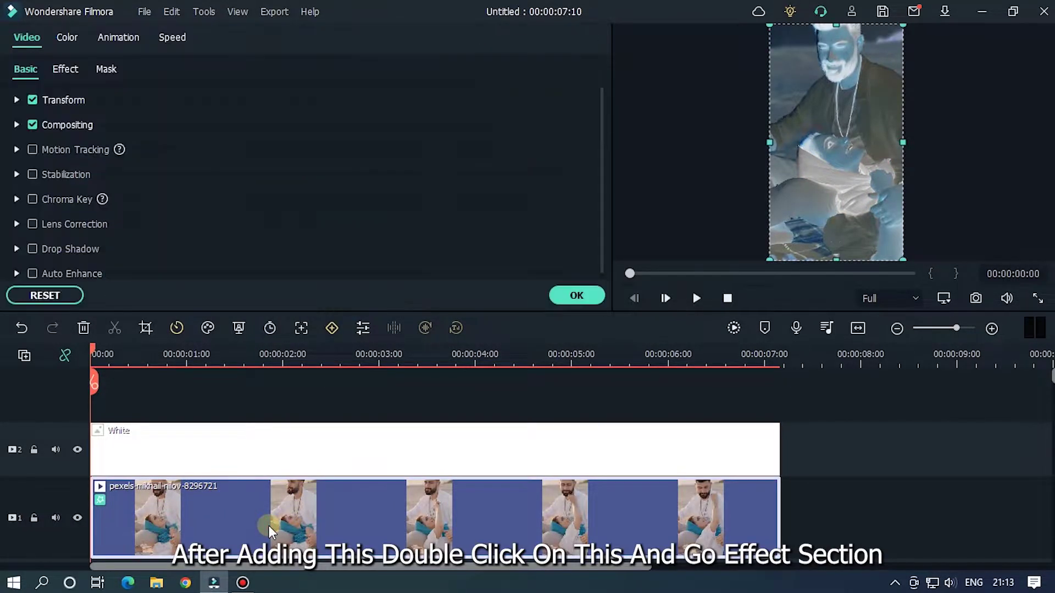
left_click(59, 68)
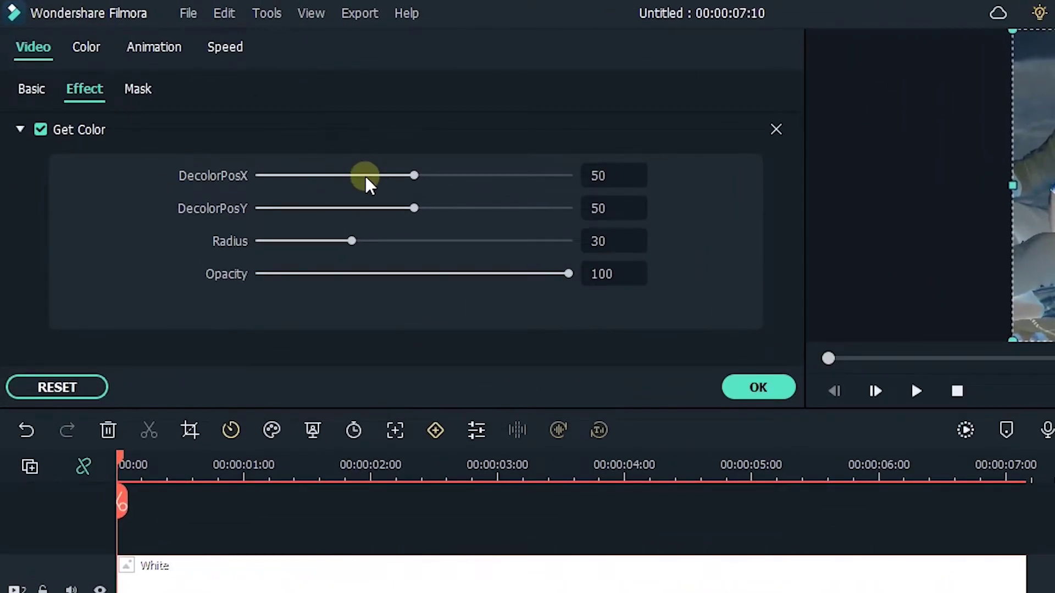
left_click_drag(365, 176, 257, 176)
left_click_drag(396, 208, 225, 217)
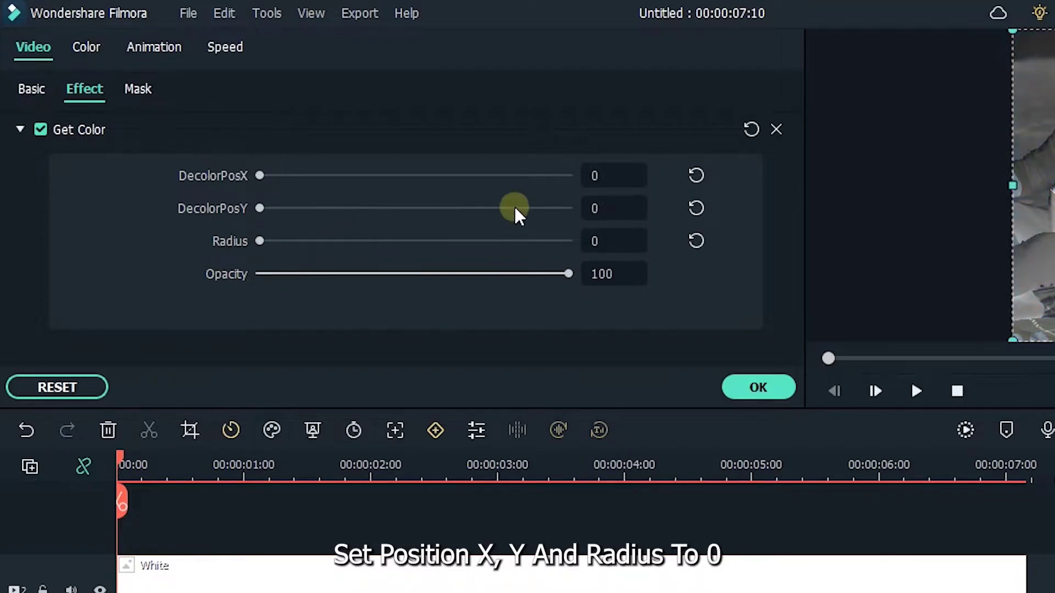
left_click(742, 392)
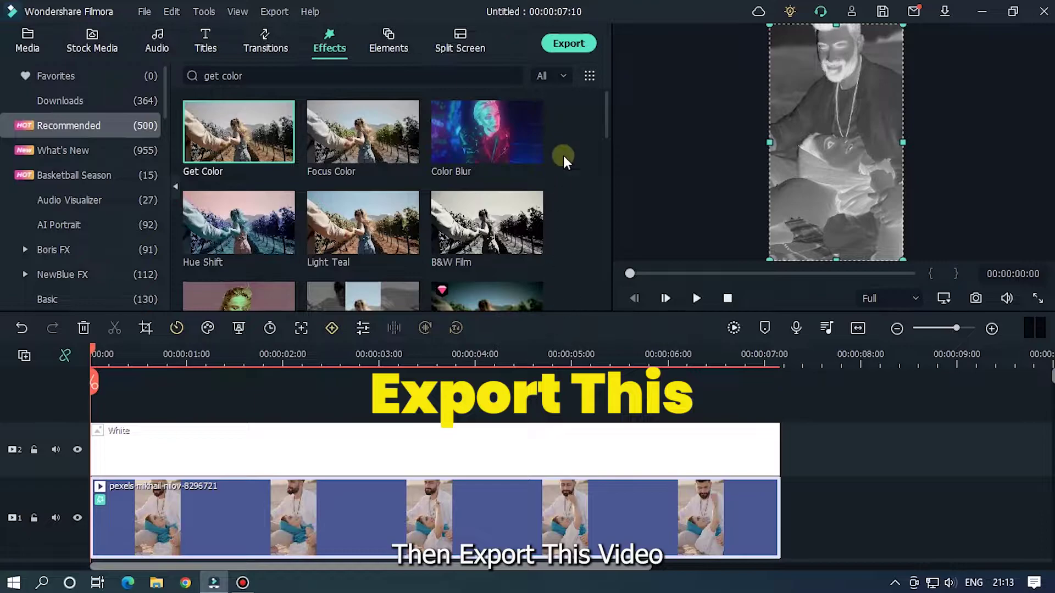
Export the video as Export.mp4 into the Tutorial Video folder, keeping the current bit-rate.
left_click(569, 47)
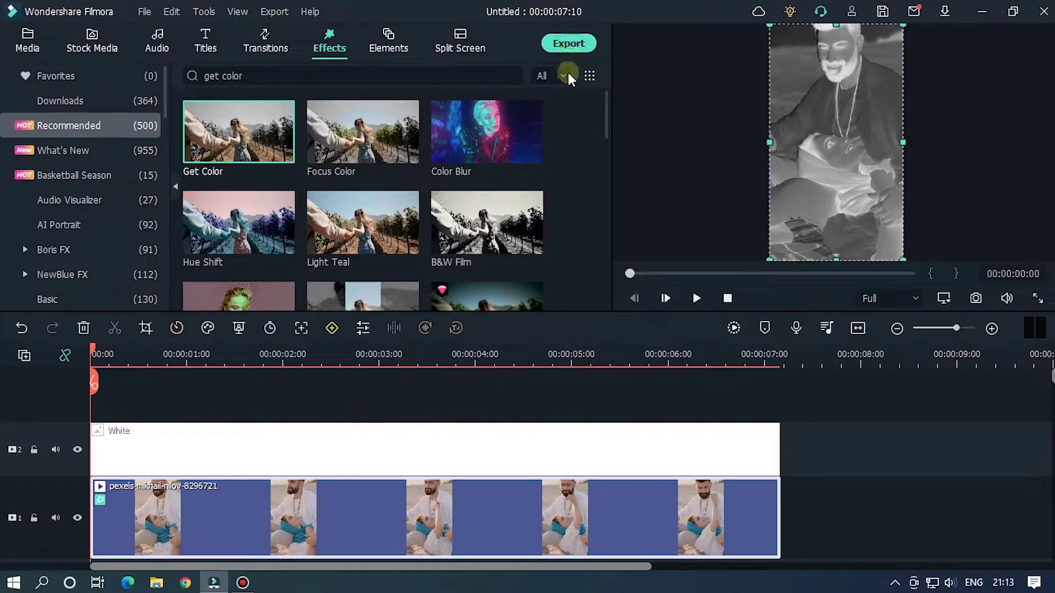
left_click(686, 156)
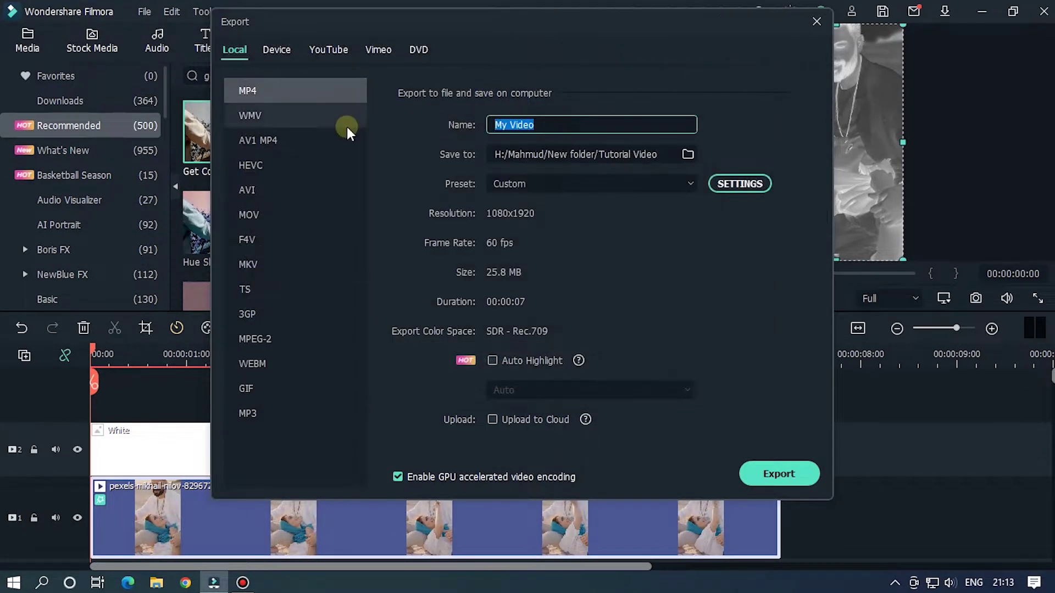
type("Export")
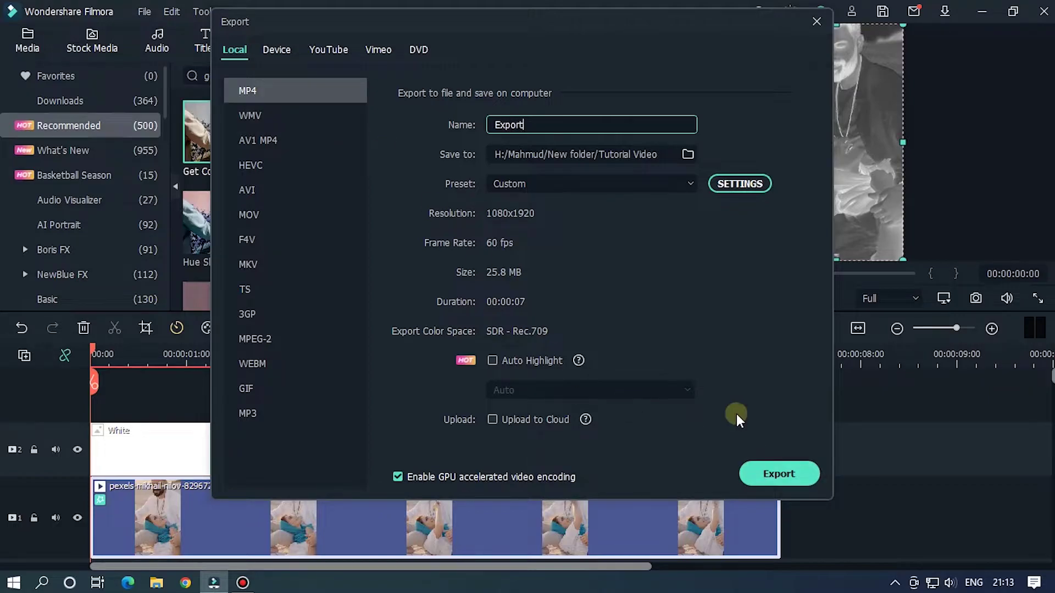
left_click(739, 184)
left_click(598, 277)
left_click(509, 467)
left_click(561, 496)
left_click(765, 480)
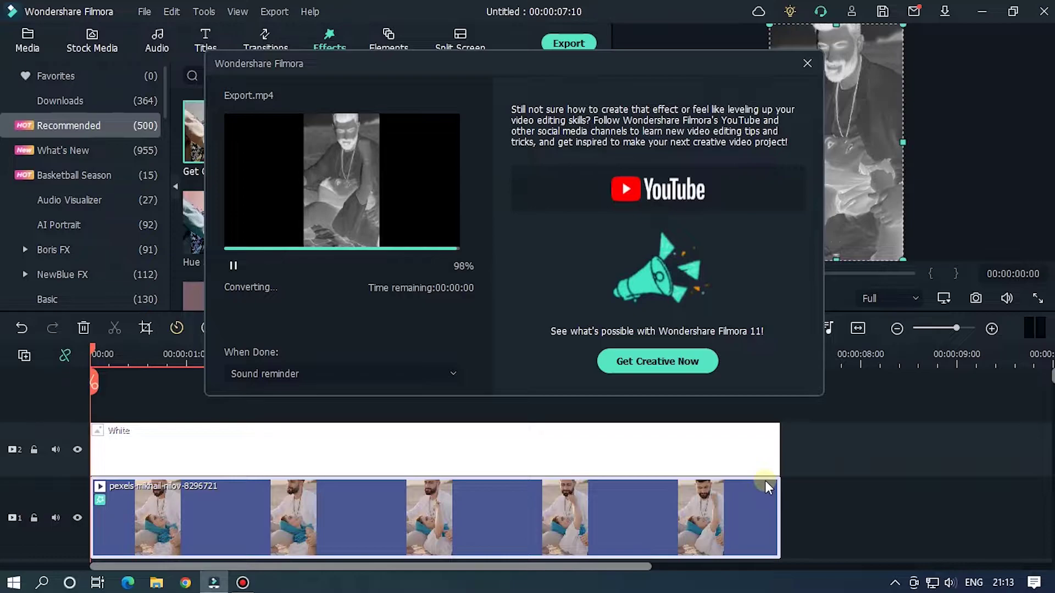
left_click(280, 371)
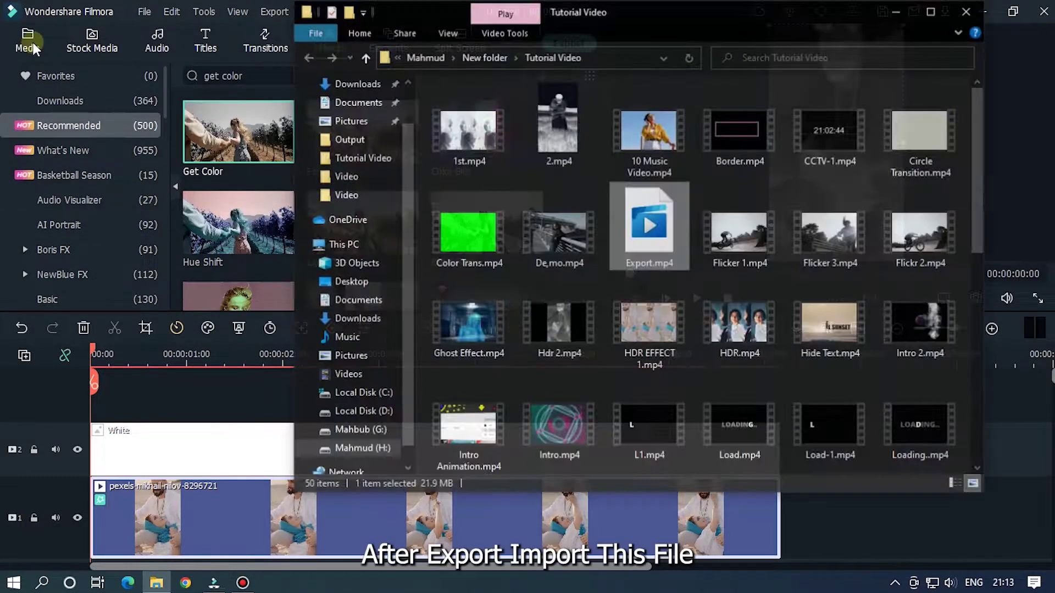
Import Export.mp4 from the folder into Project Media.
left_click(30, 43)
left_click(109, 77)
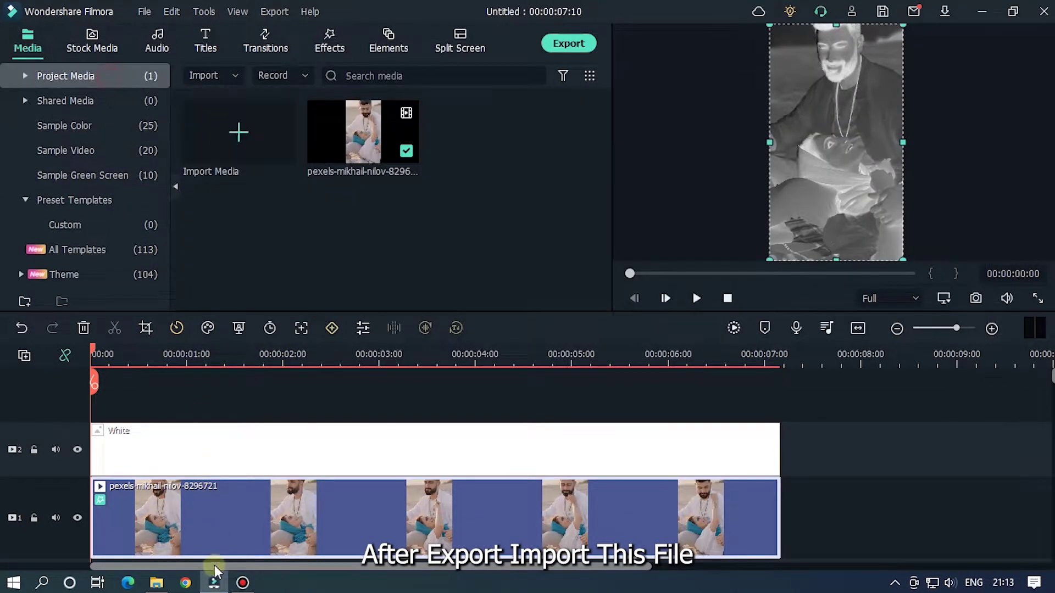
left_click(156, 583)
left_click_drag(649, 231, 223, 266)
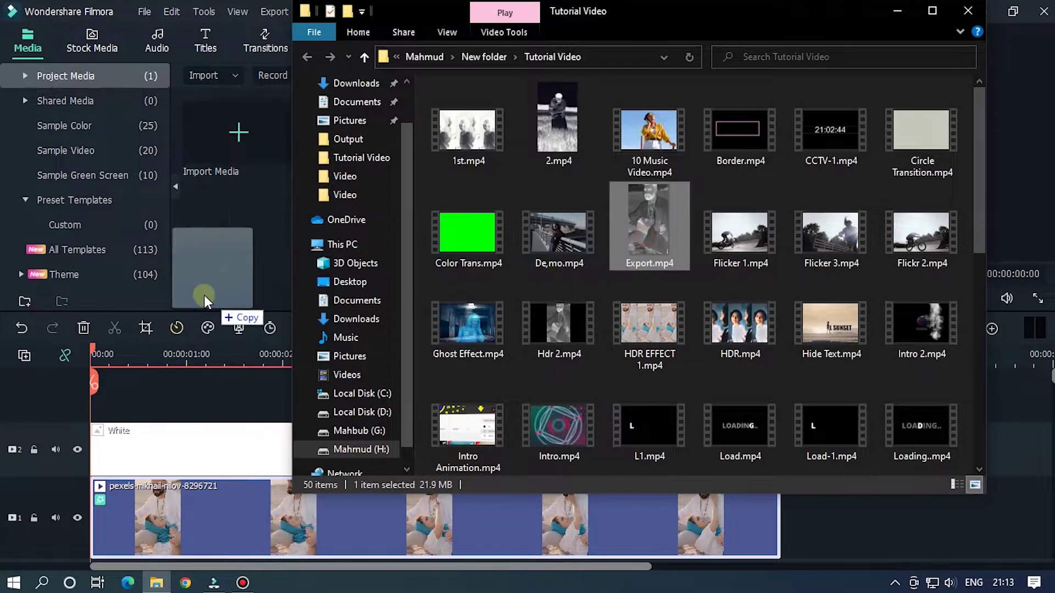
left_click(897, 11)
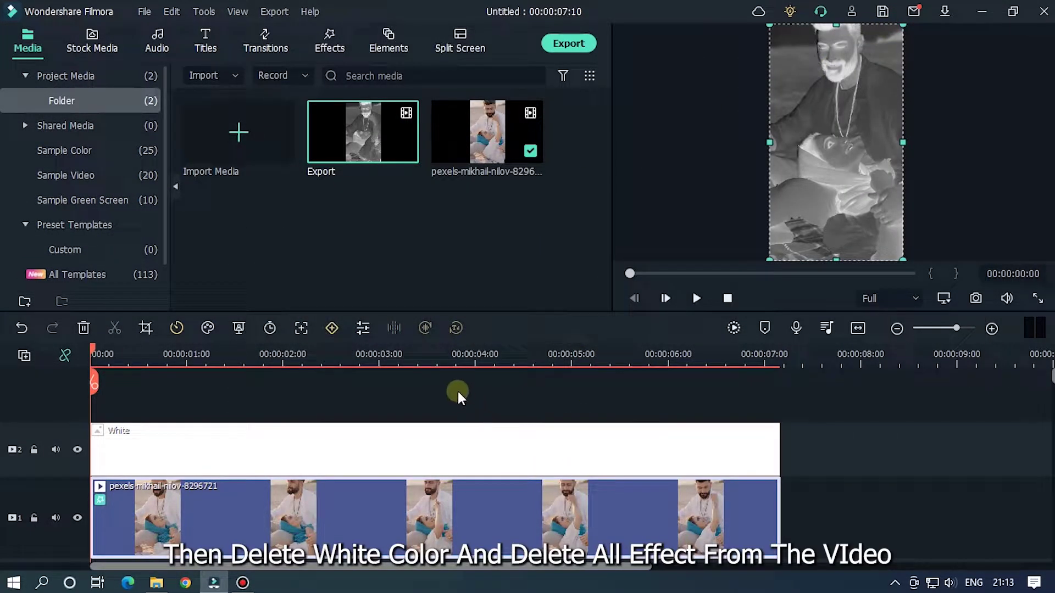
Delete the White colour clip from track 2.
left_click(457, 391)
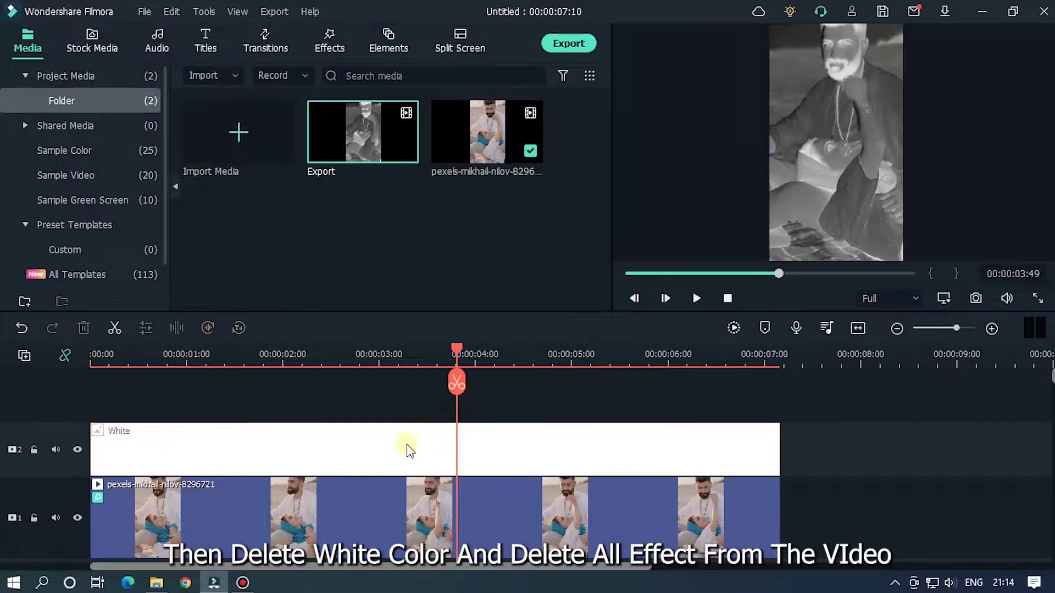
left_click(406, 445)
key("Delete")
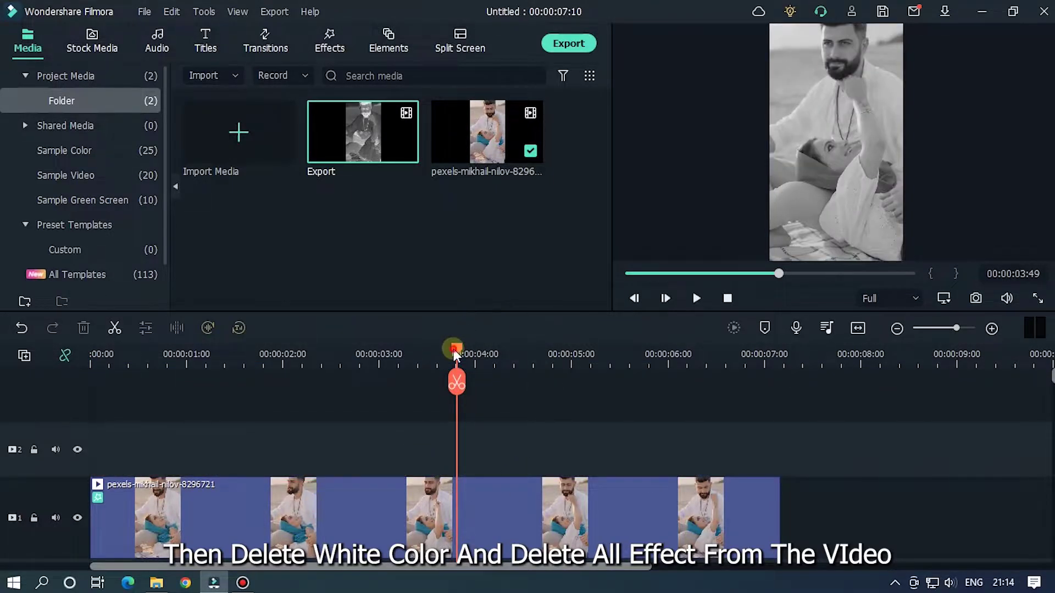
Delete all effects from the portrait clip on track 1 and rewind the preview.
left_click_drag(453, 348, 248, 351)
left_click(333, 506)
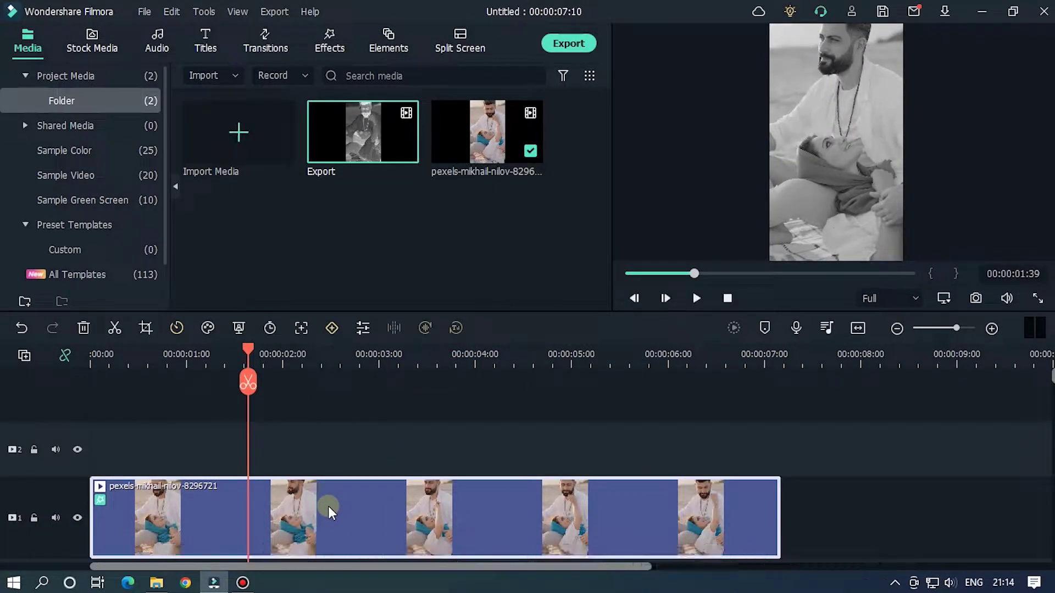
right_click(328, 506)
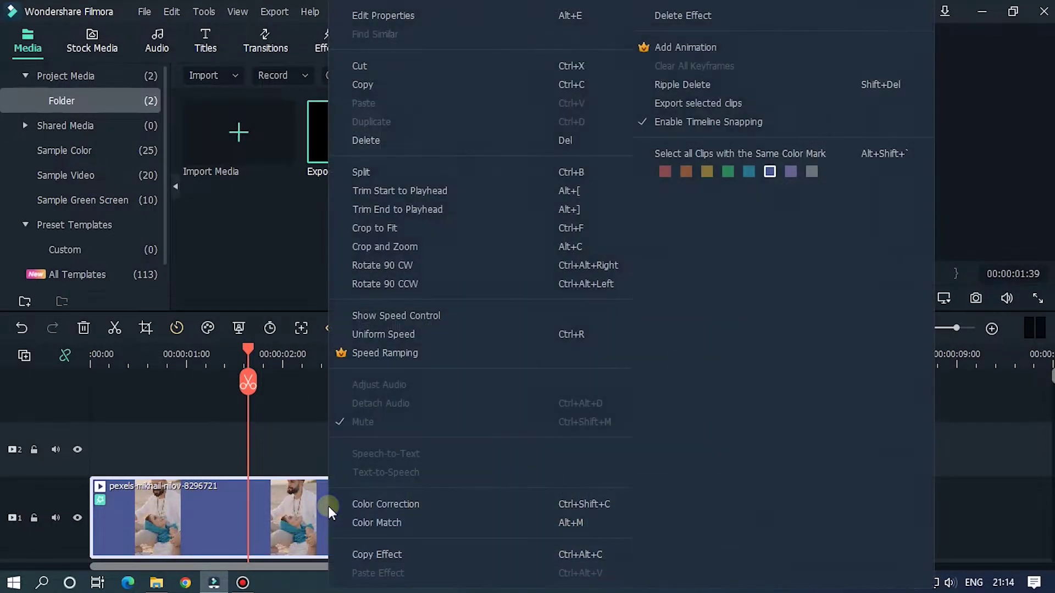
left_click(673, 16)
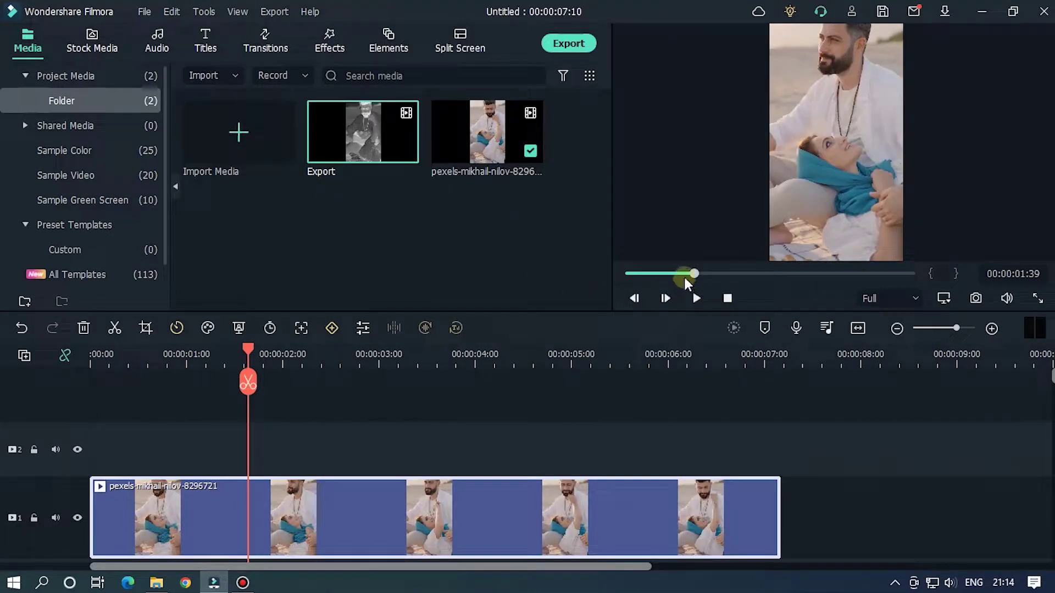
left_click_drag(684, 274, 630, 275)
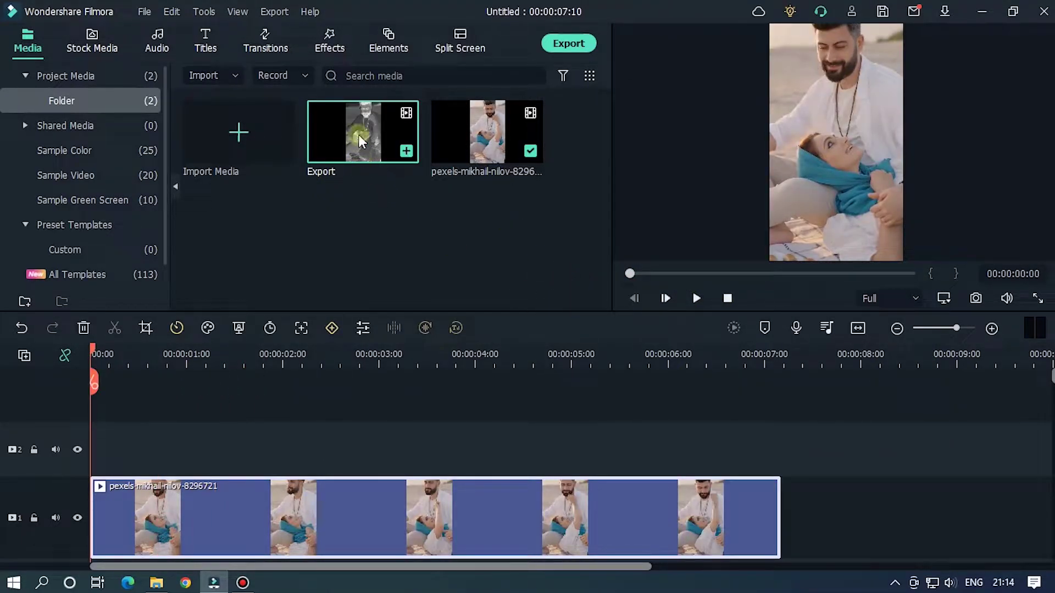
Place the Export clip on track 2 and apply Square Blur to it from a 'su' search.
left_click_drag(358, 134, 83, 449)
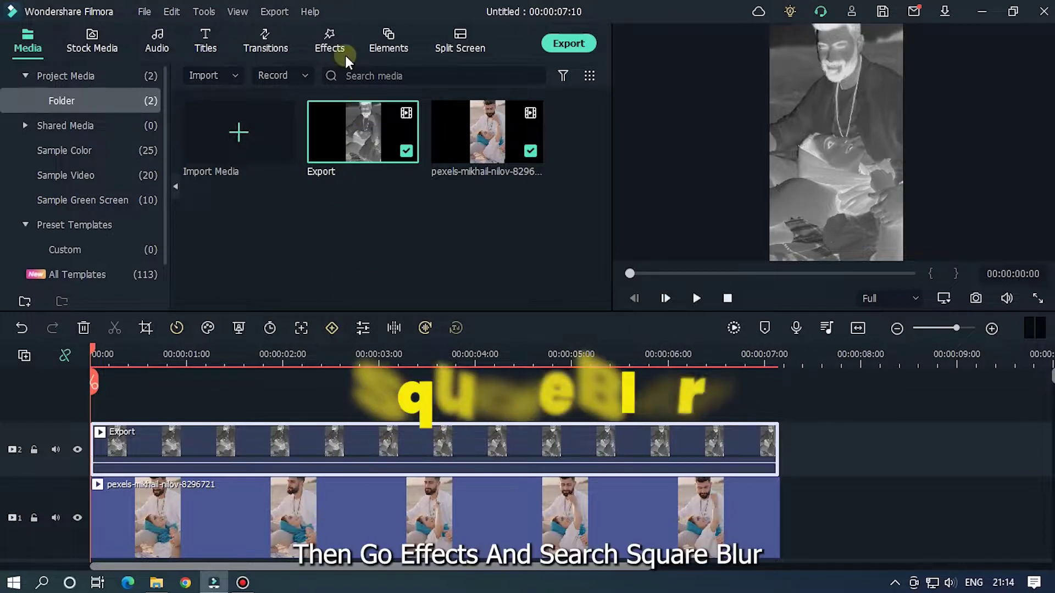
left_click(329, 41)
left_click(371, 80)
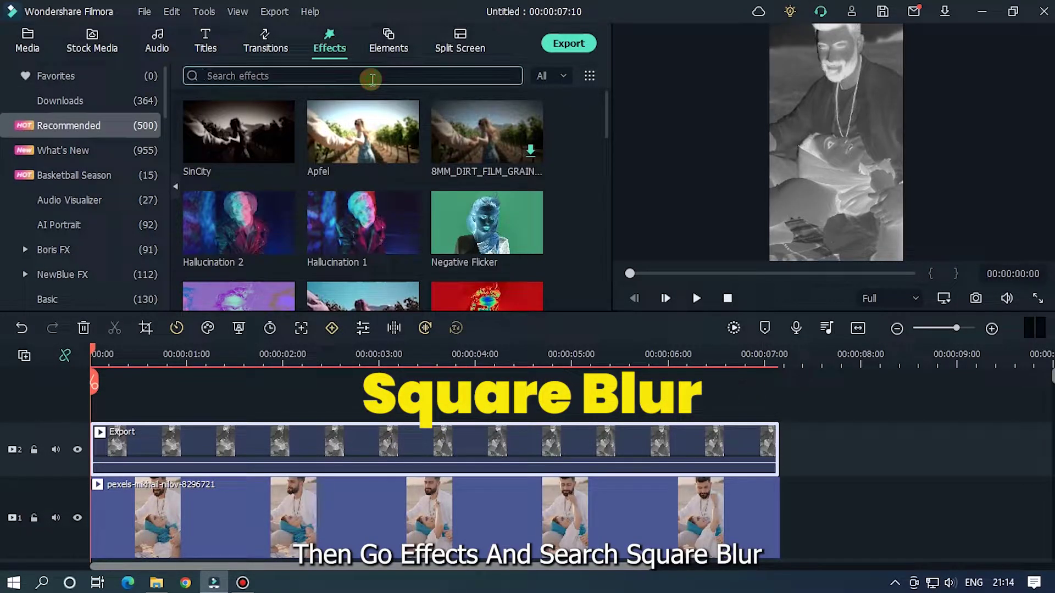
type("square")
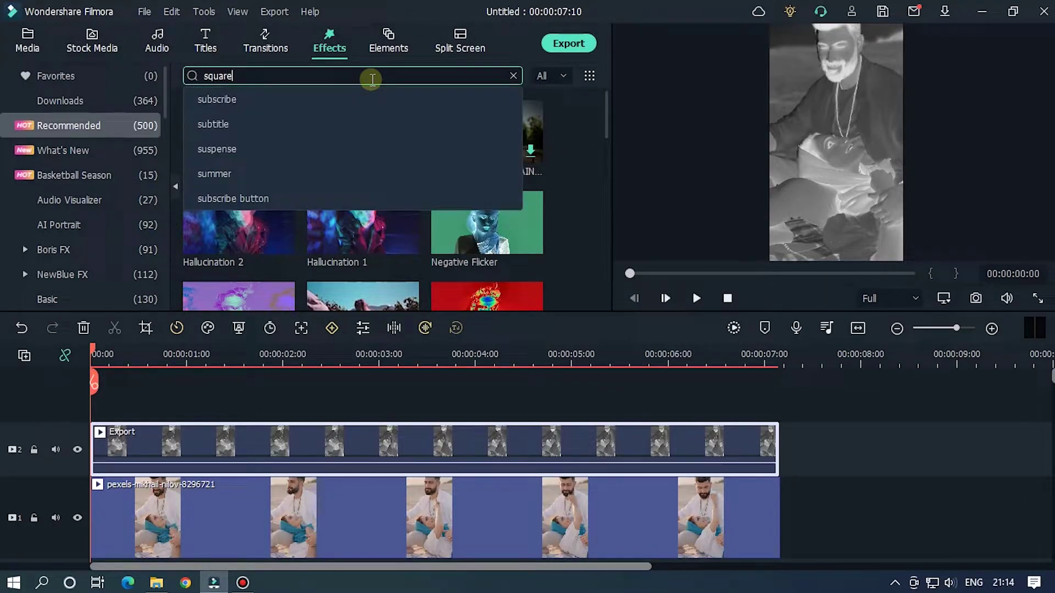
key("Return")
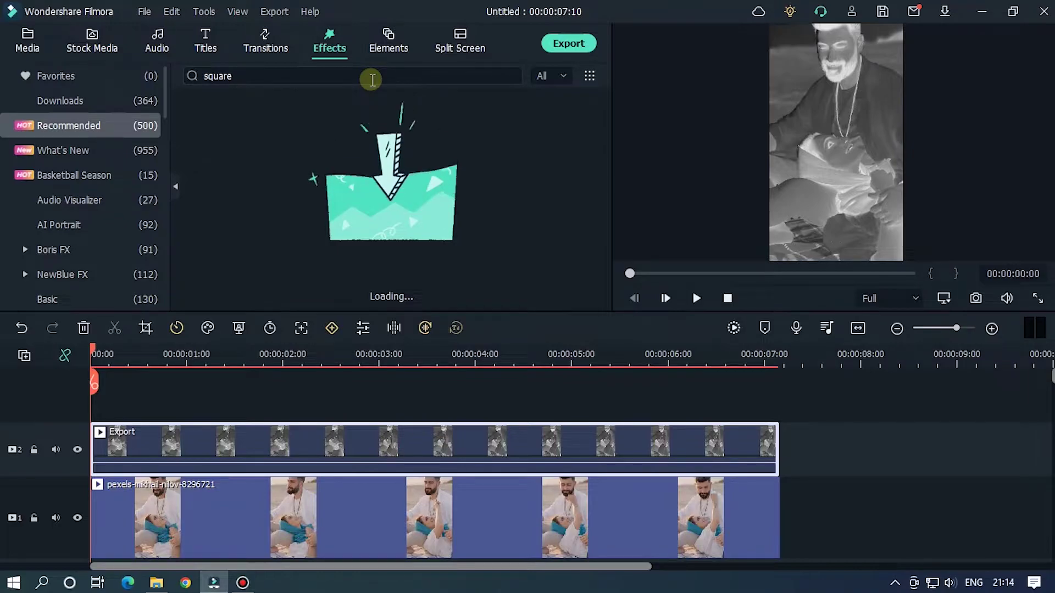
left_click_drag(231, 131, 273, 455)
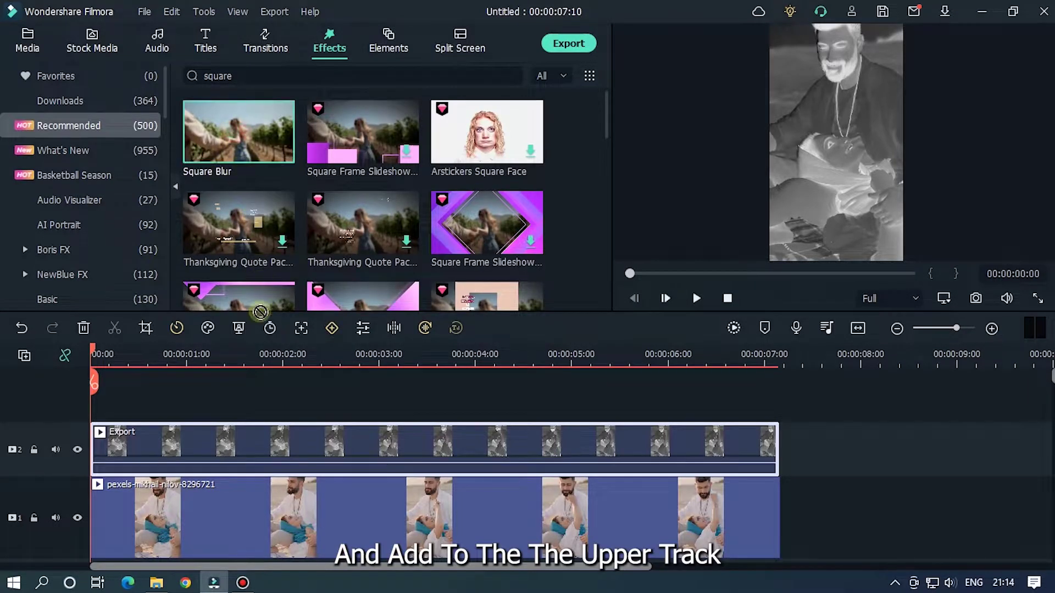
left_click(331, 444)
Set the Export clip's Square Blur size to 10.
double_click(332, 444)
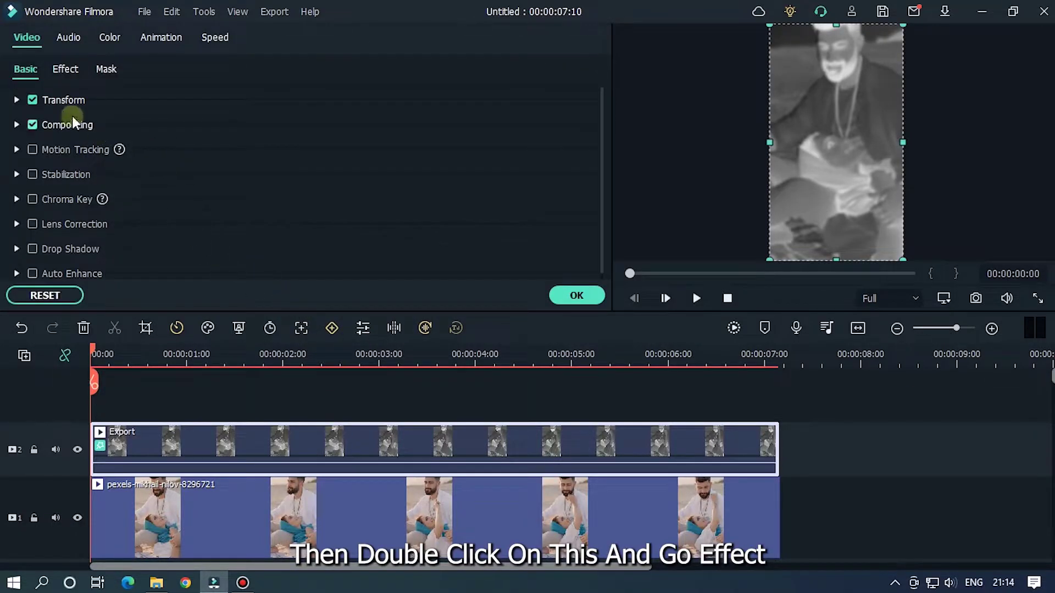
left_click(60, 69)
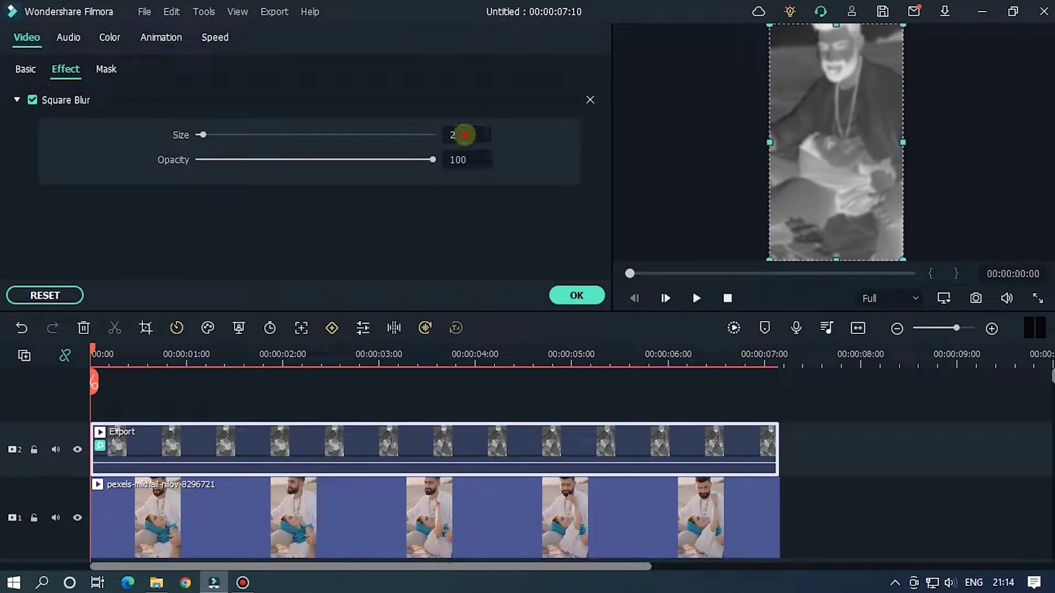
double_click(466, 134)
type("10")
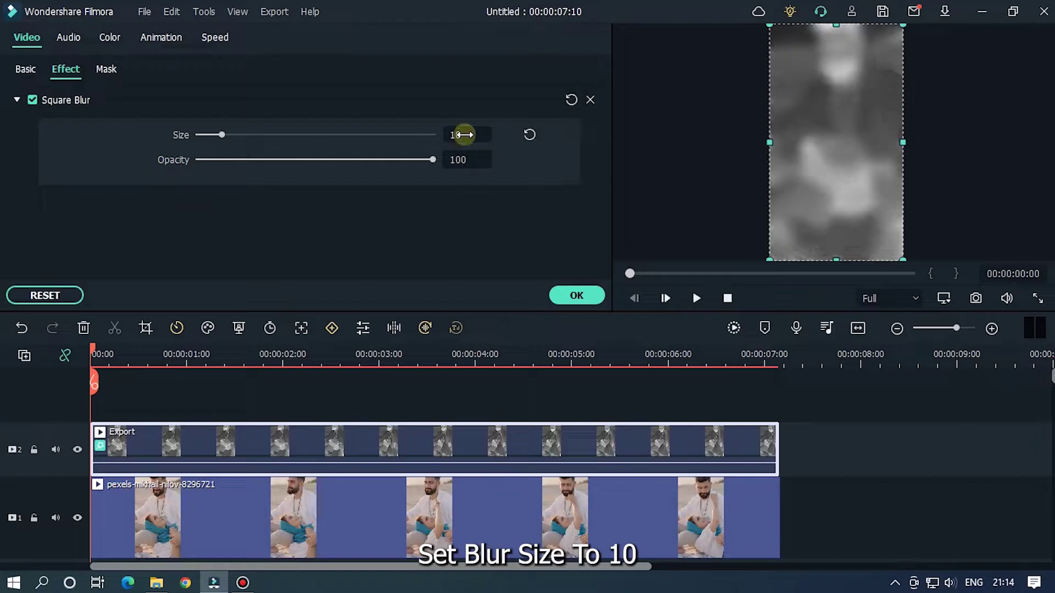
Set the Export clip's compositing blending mode to Overlay.
left_click(28, 68)
left_click(16, 125)
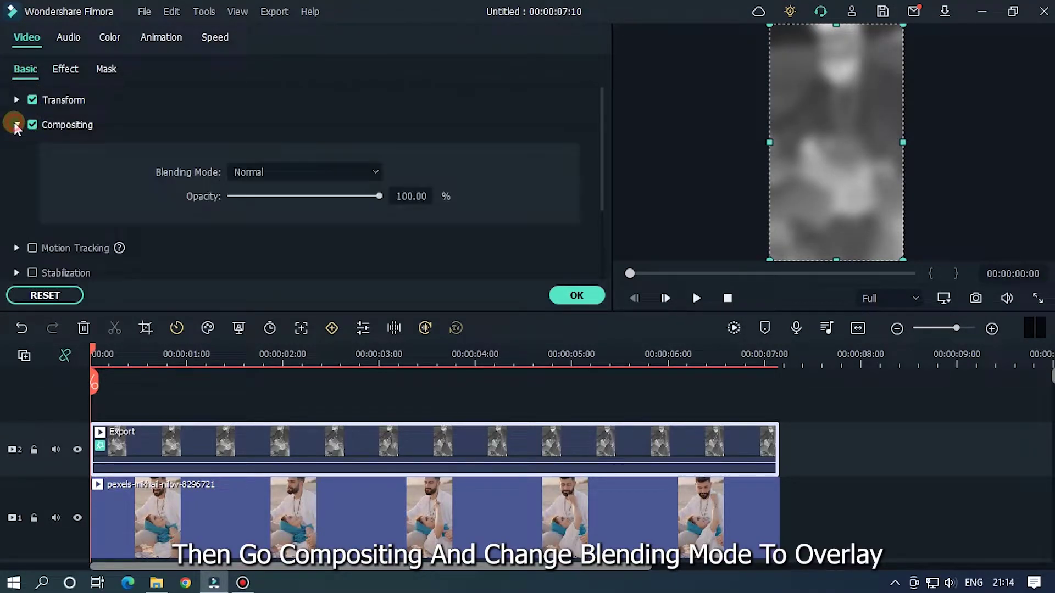
left_click(262, 167)
scroll(279, 299, "down", 1)
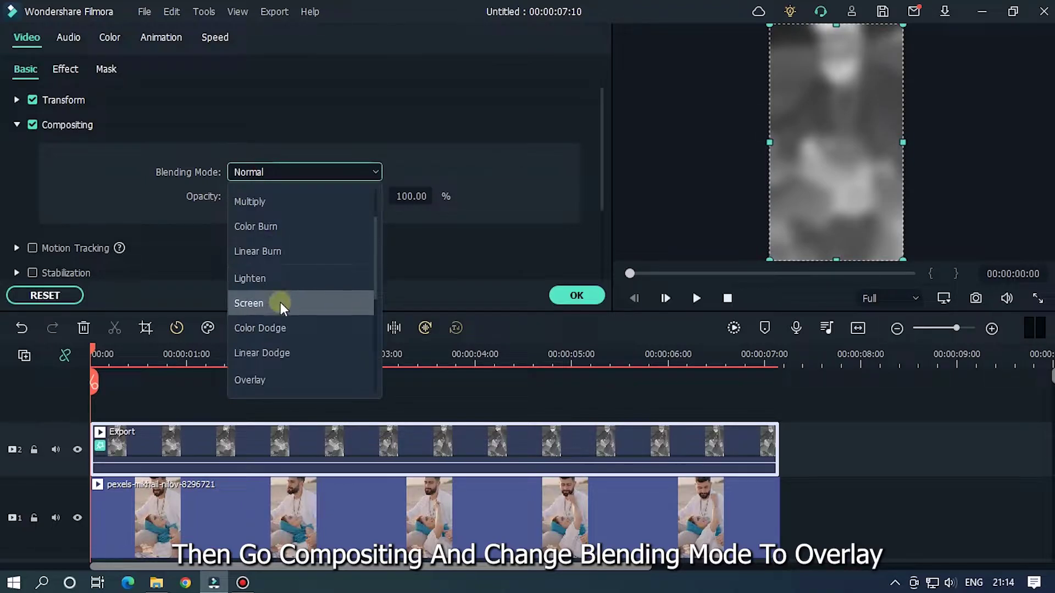
left_click(242, 380)
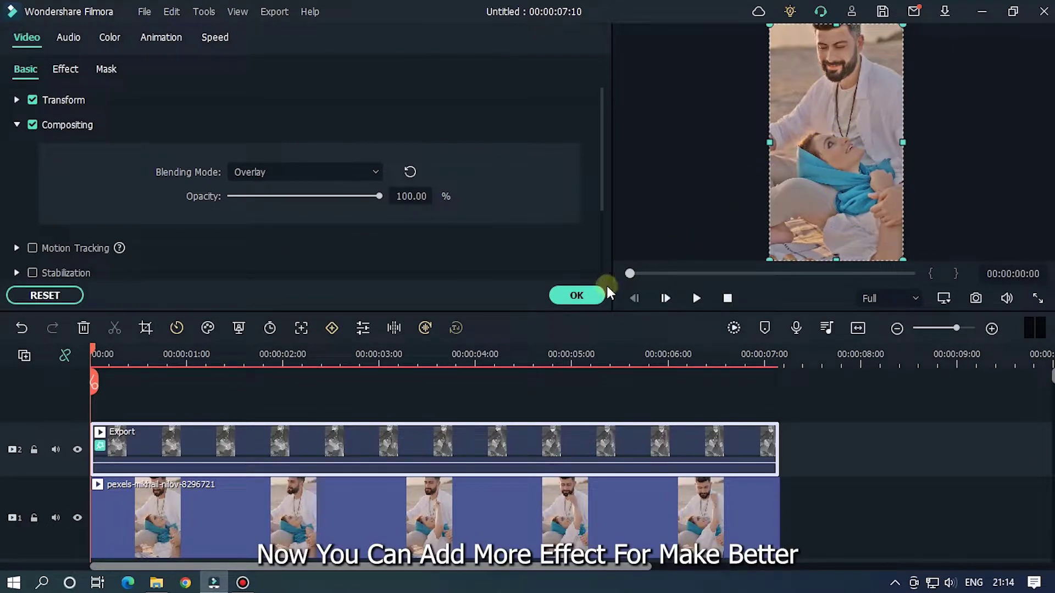
Search effects for 'sharpe' and apply Sharp and Luma Sharp to the Export clip on track 2.
left_click(592, 297)
left_click(305, 76)
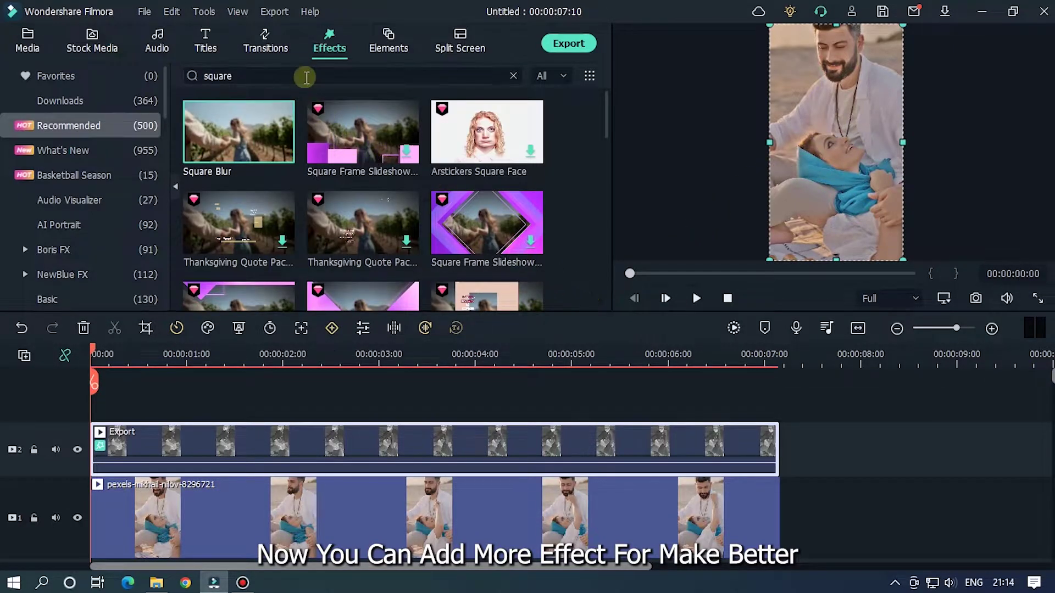
left_click(513, 75)
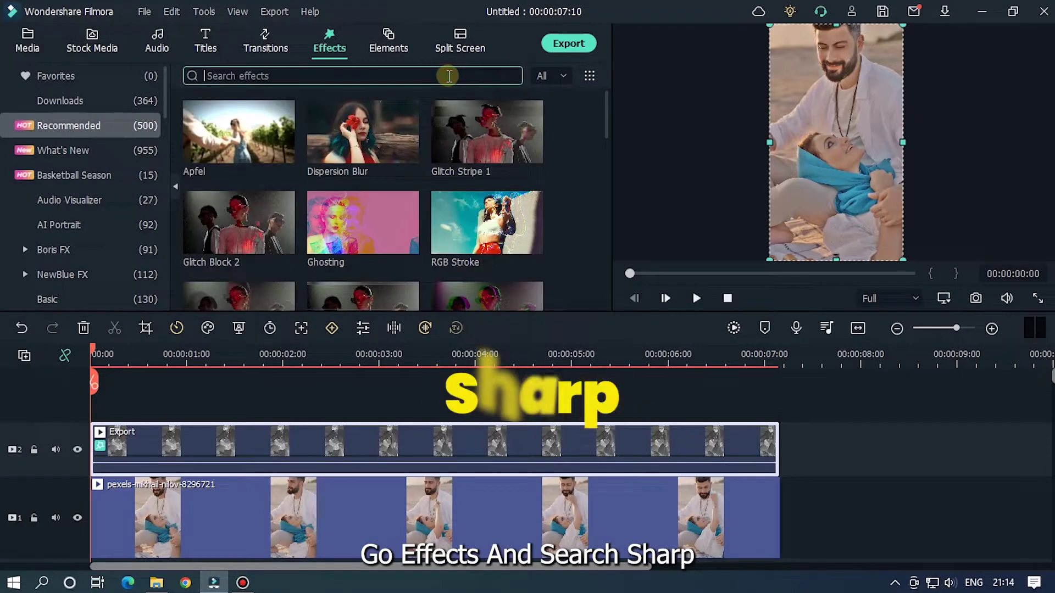
type("sharpe")
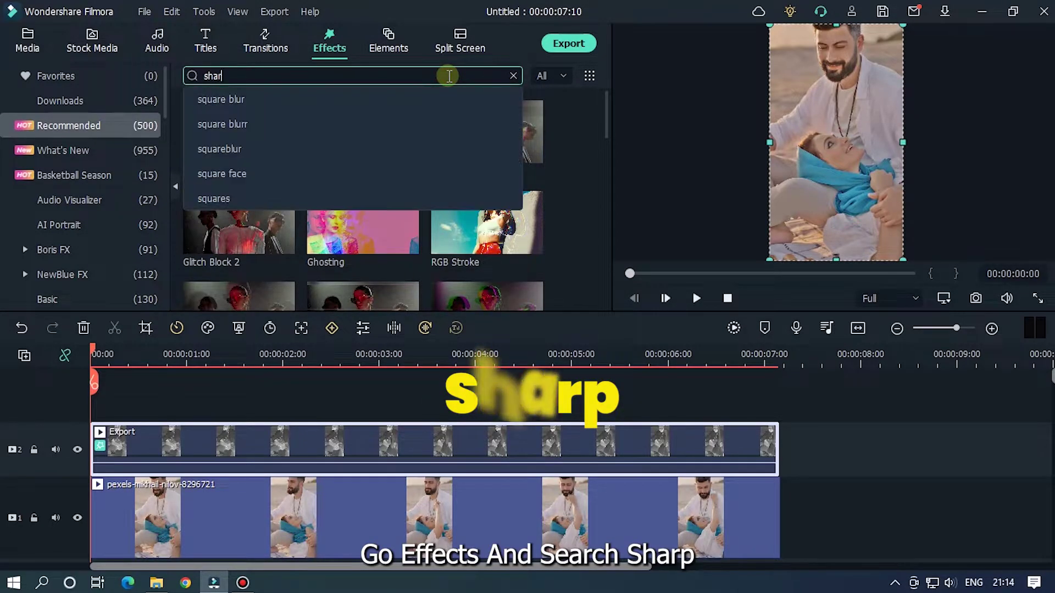
key("Return")
key("Return")
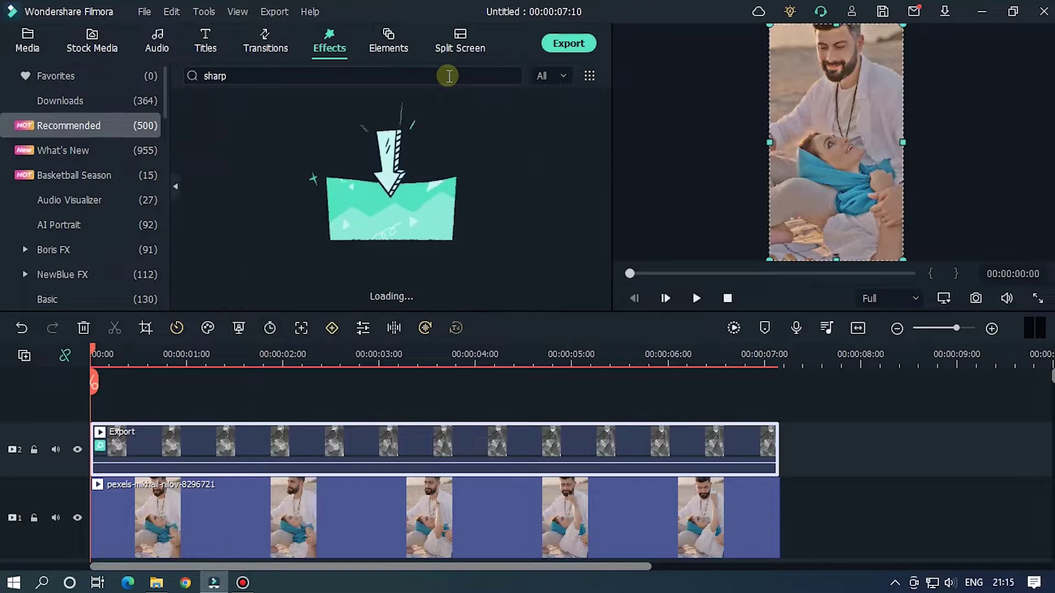
mouse_move(239, 132)
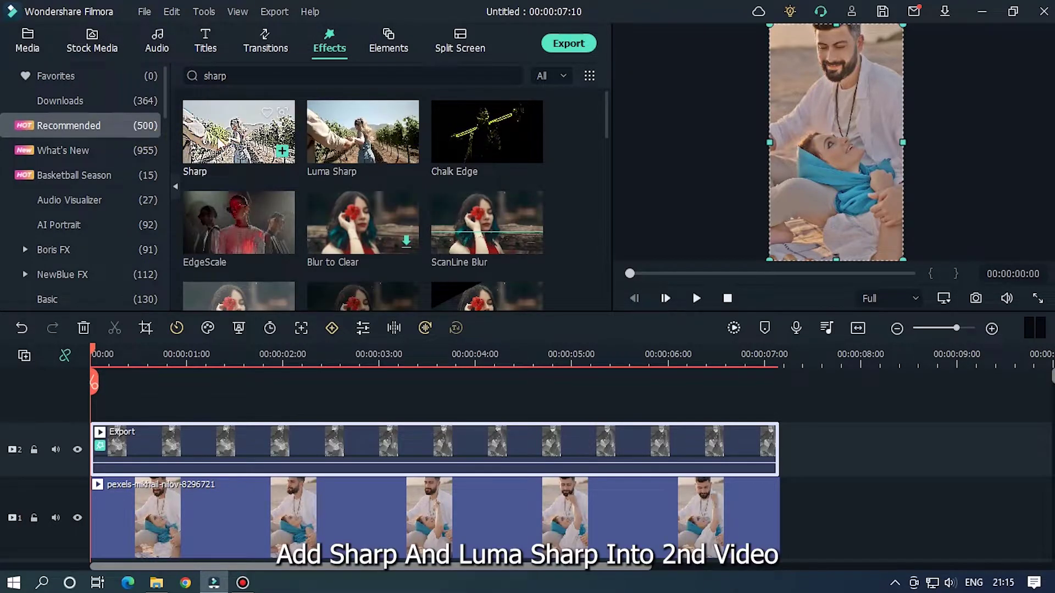
left_click_drag(233, 193, 146, 456)
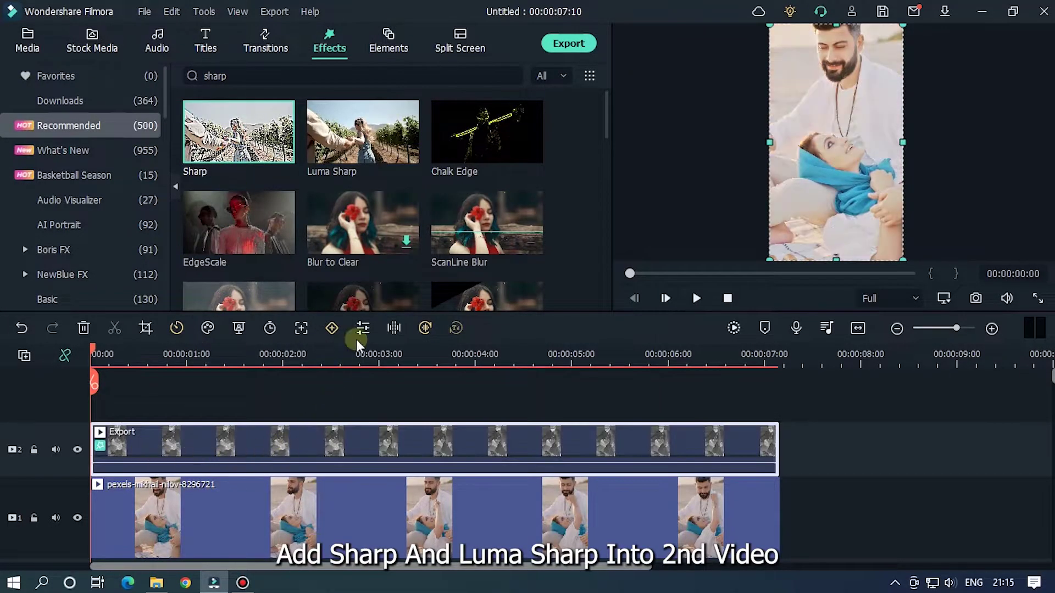
left_click_drag(341, 311, 341, 457)
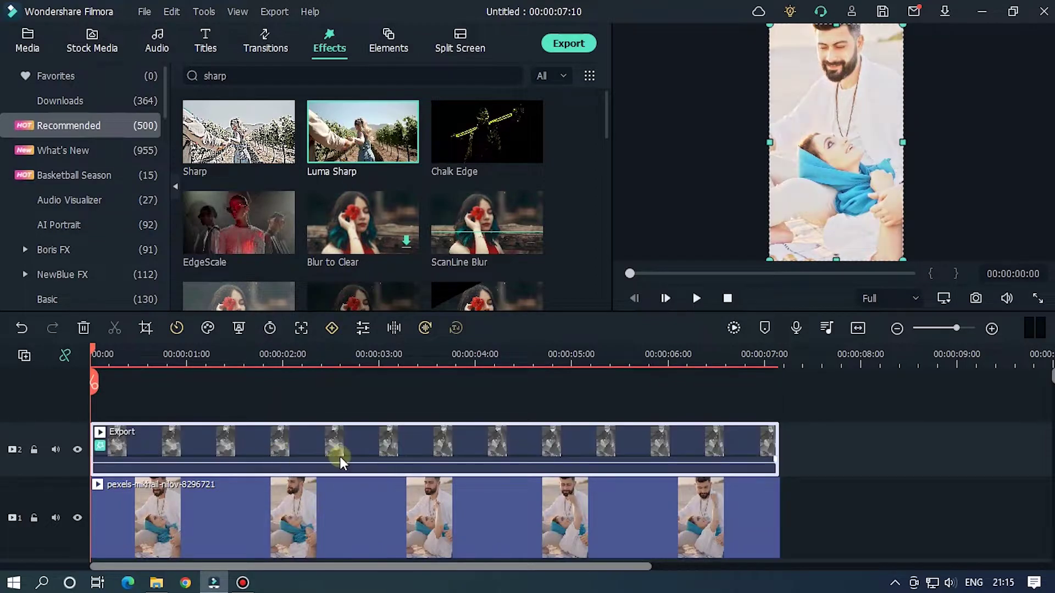
Set the Export clip's Sharp and Luma Sharp opacity to 30 each.
double_click(337, 450)
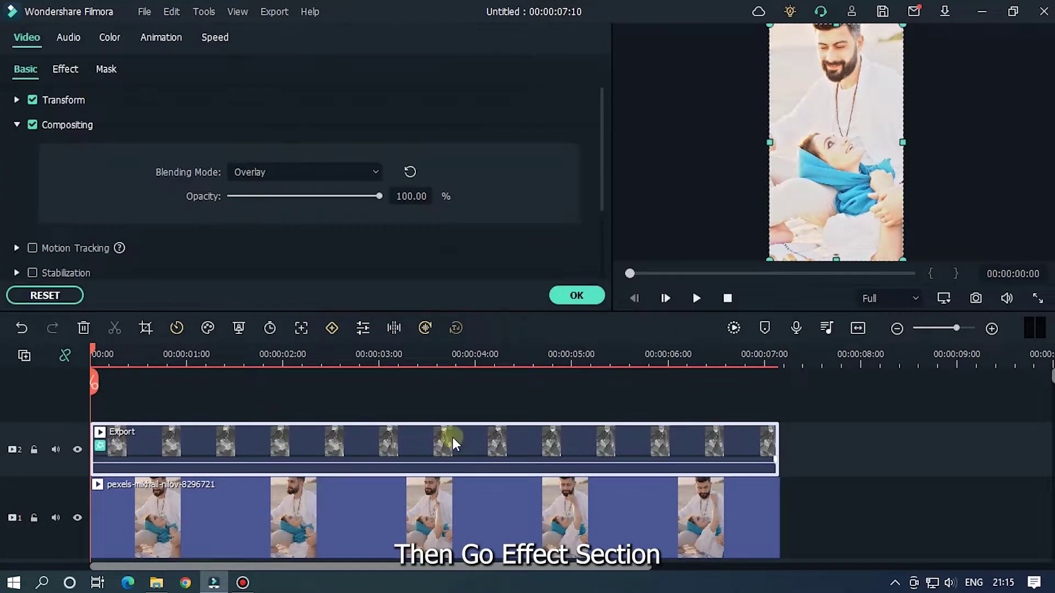
left_click(64, 69)
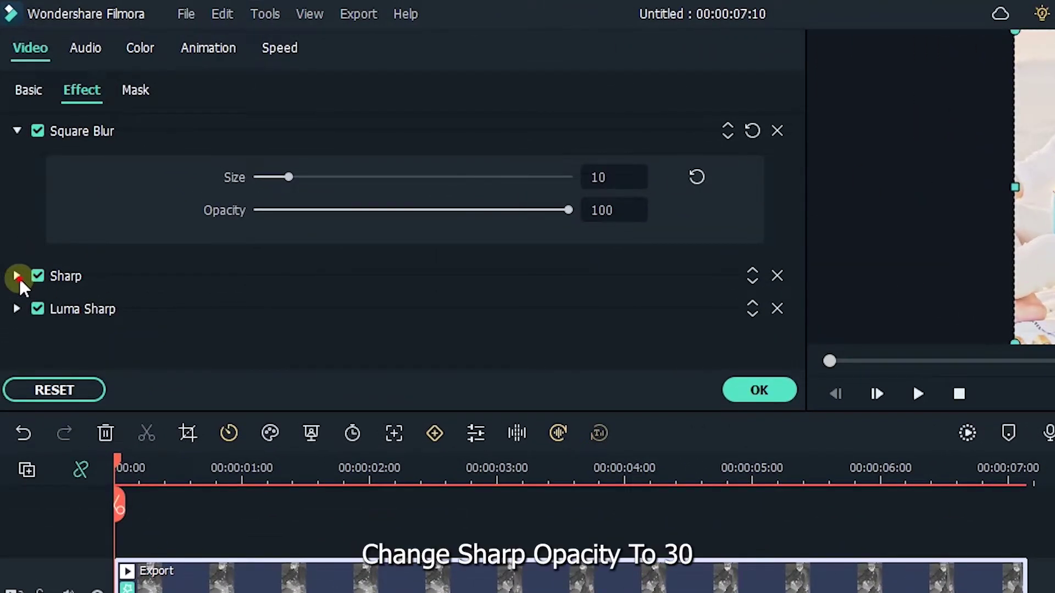
left_click(17, 276)
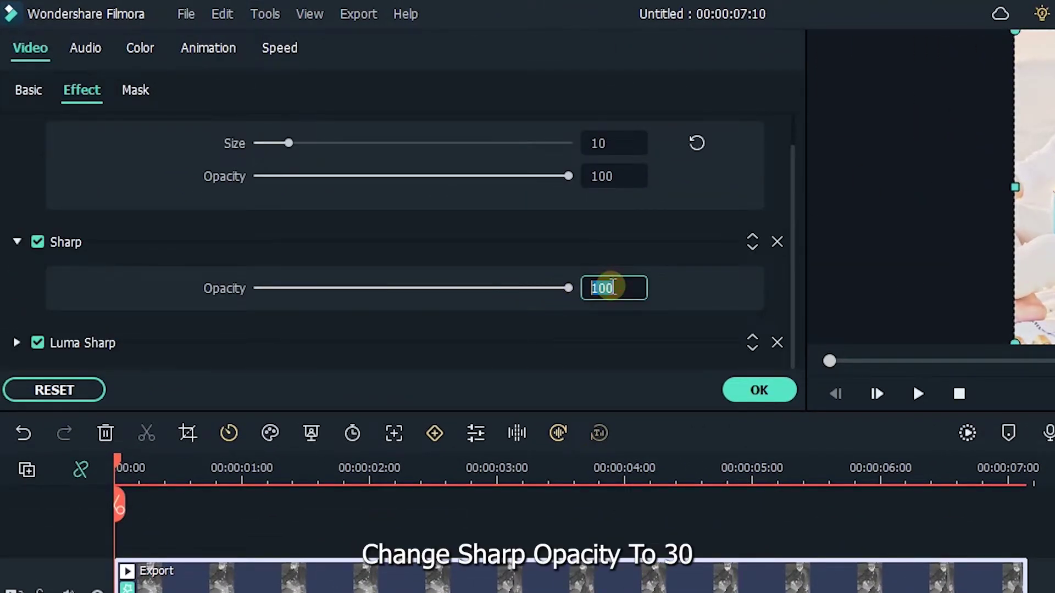
key("Return")
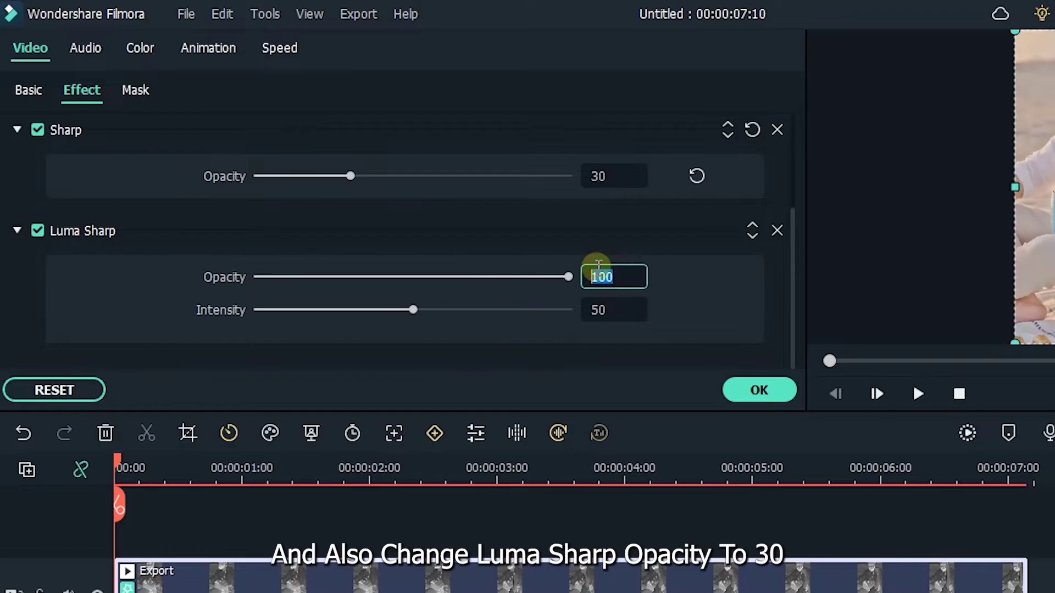
type("30")
key("Return")
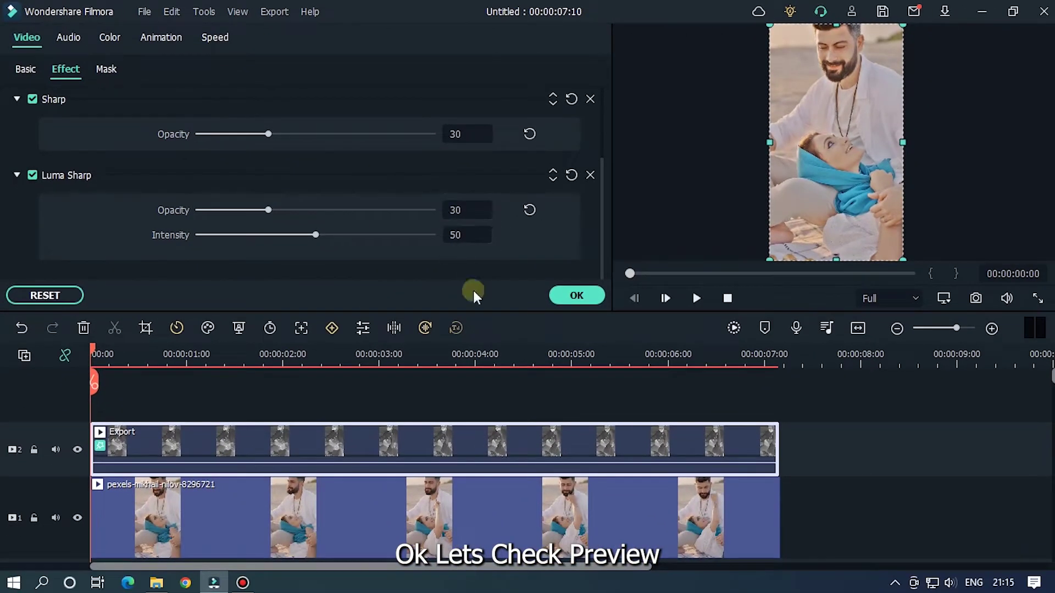
Confirm the effect settings, preview the sharpened overlay look, and rewind to 00:00:00:00.
left_click(581, 301)
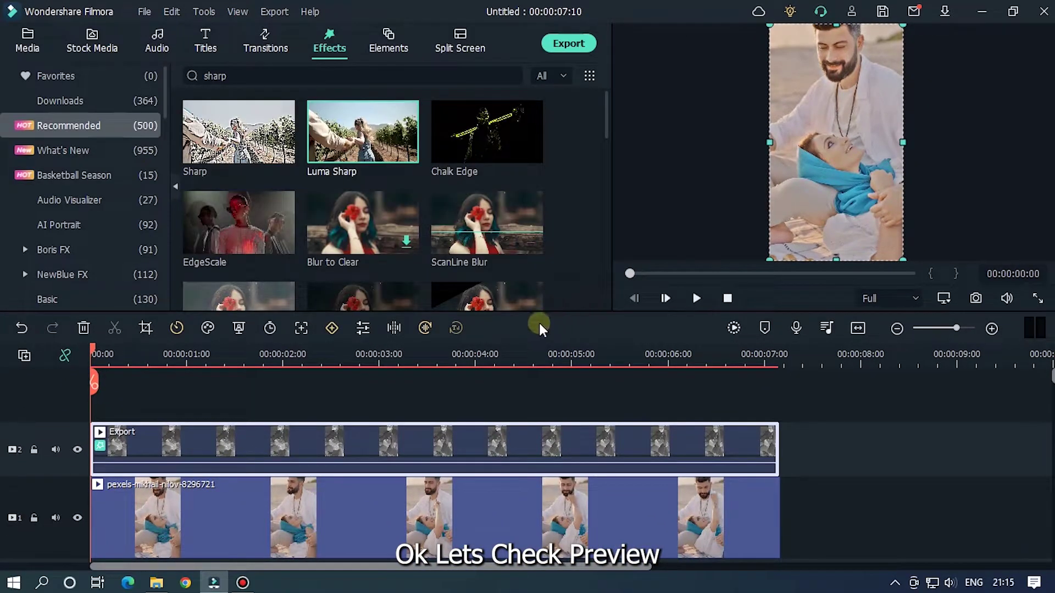
left_click(702, 302)
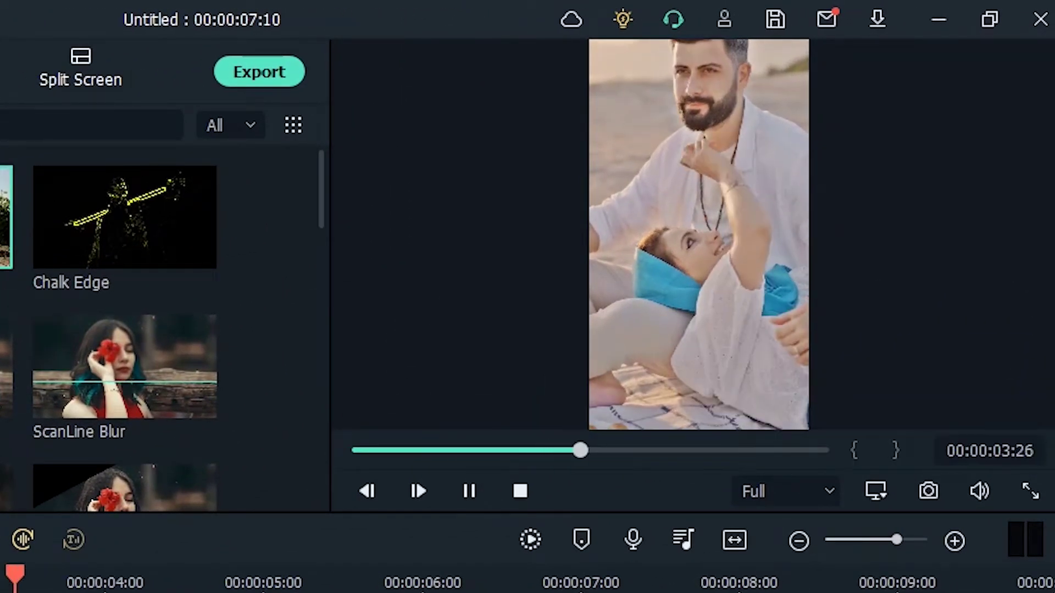
key("space")
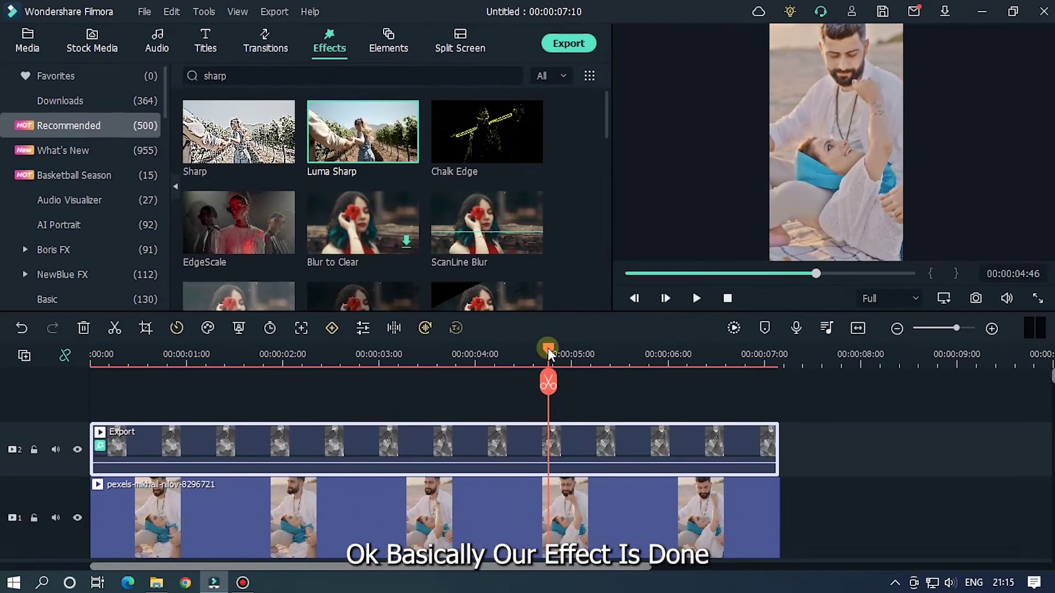
left_click_drag(549, 348, 92, 348)
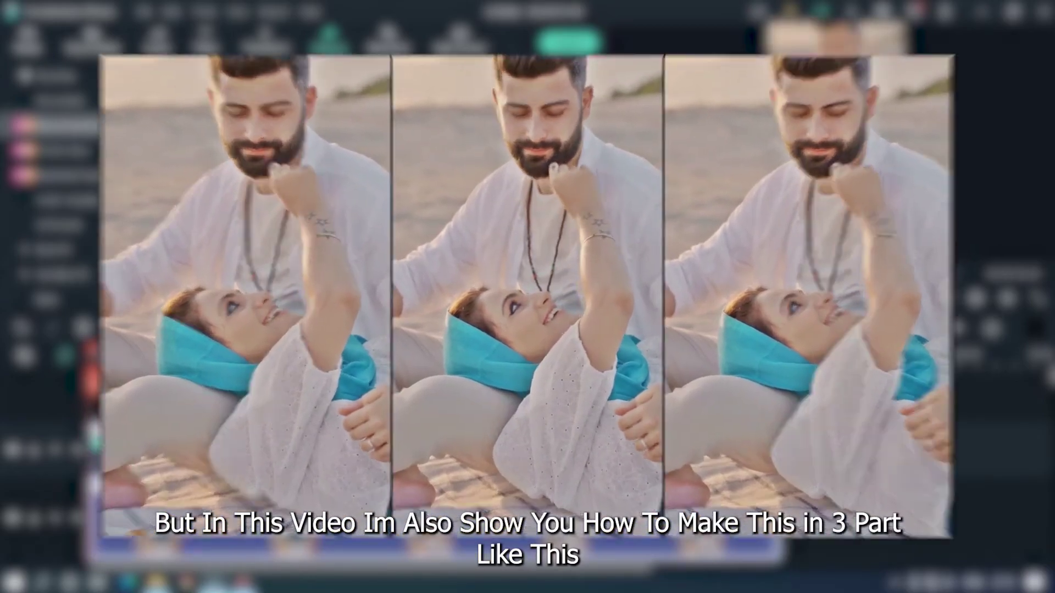
Export the finished video under the name 'Export 2nd'.
key("ctrl+e")
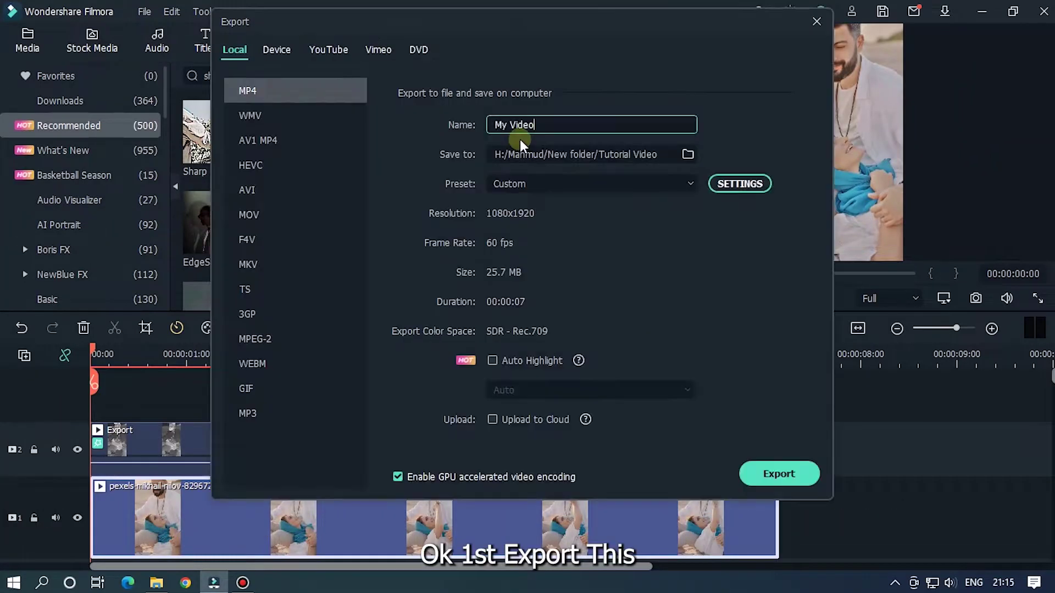
type("Export 2")
type("nd")
left_click(769, 471)
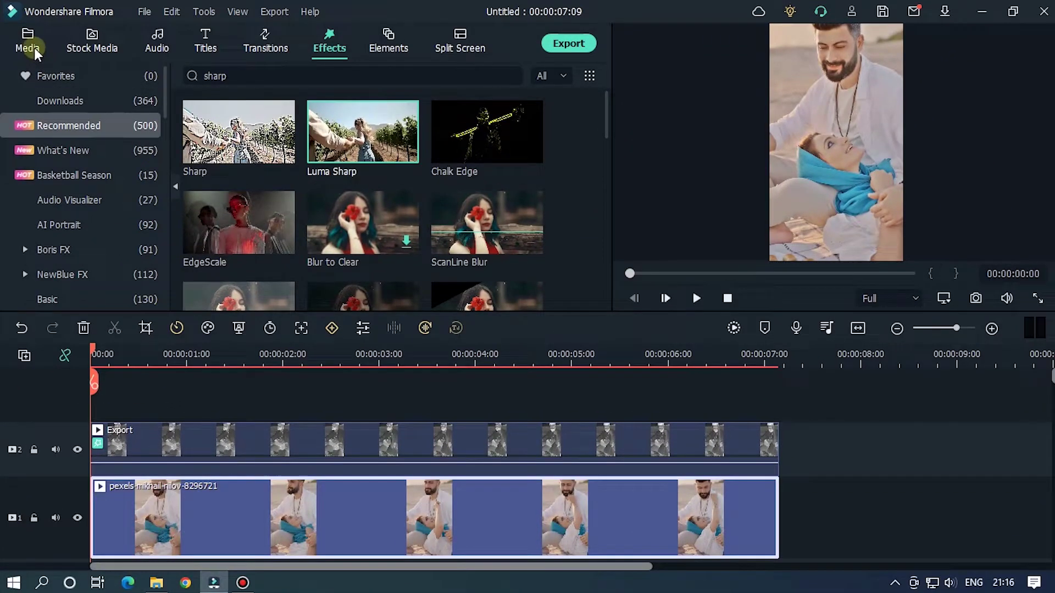
Import Export 2nd.mp4 into the project media library.
left_click(28, 38)
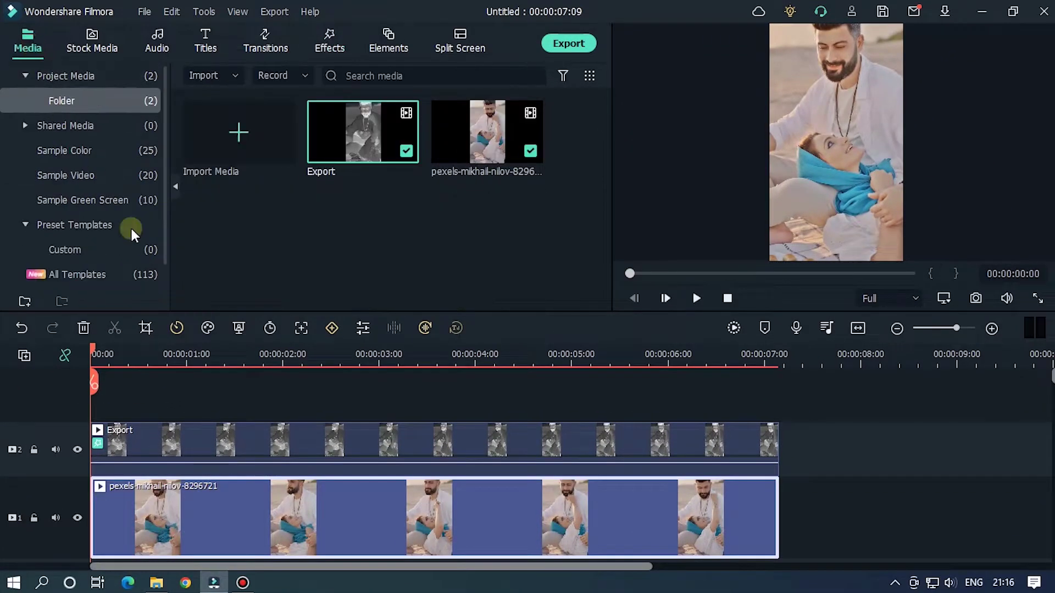
left_click(157, 582)
left_click_drag(649, 230, 239, 219)
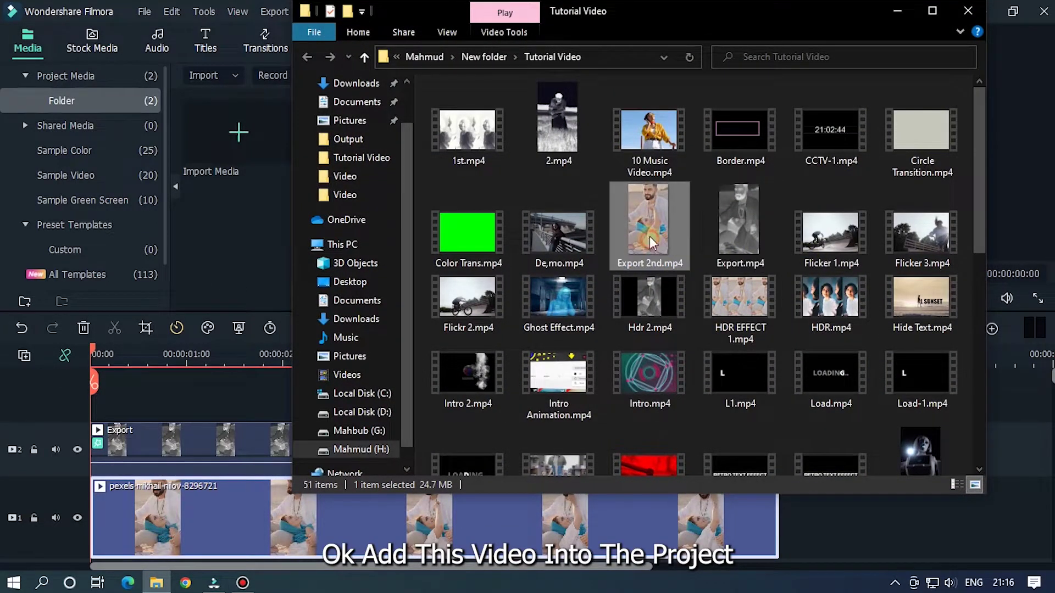
left_click(899, 13)
Clear the timeline and stack three Export 2nd copies on tracks 1, 2 and 3.
left_click(709, 455)
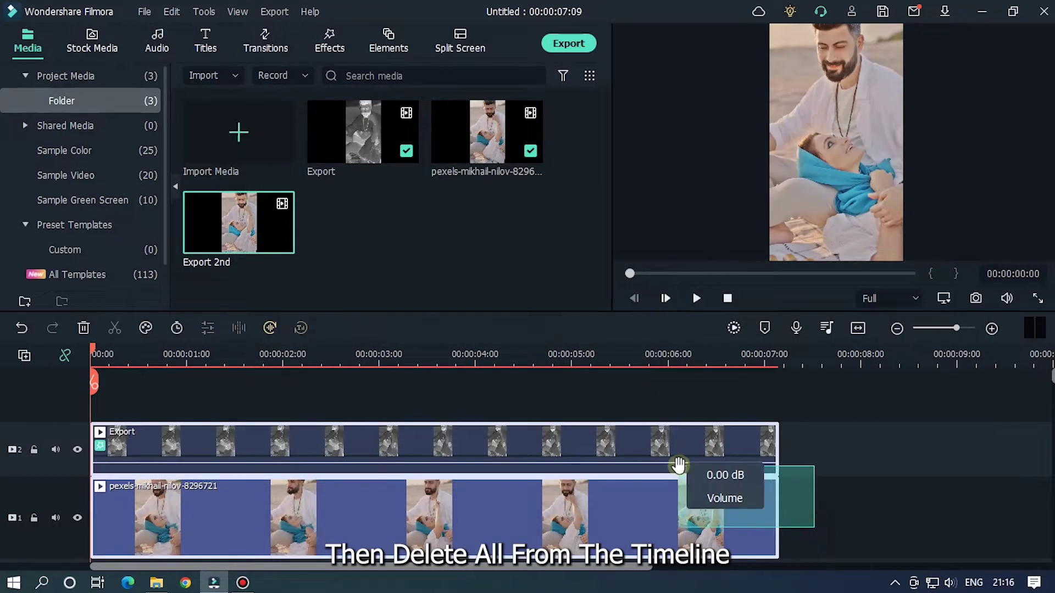
key("Delete")
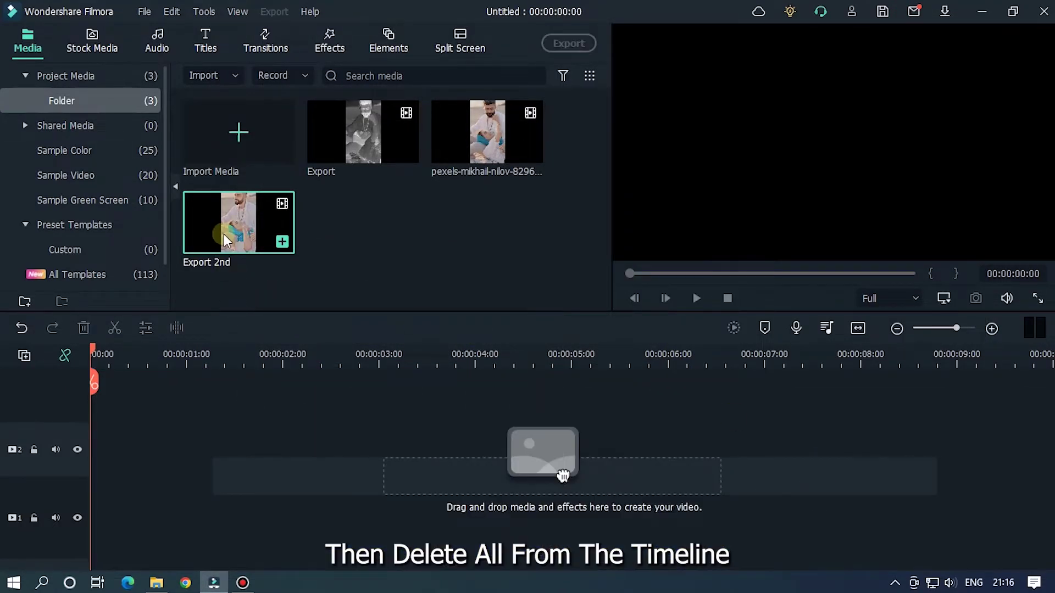
left_click_drag(223, 234, 70, 520)
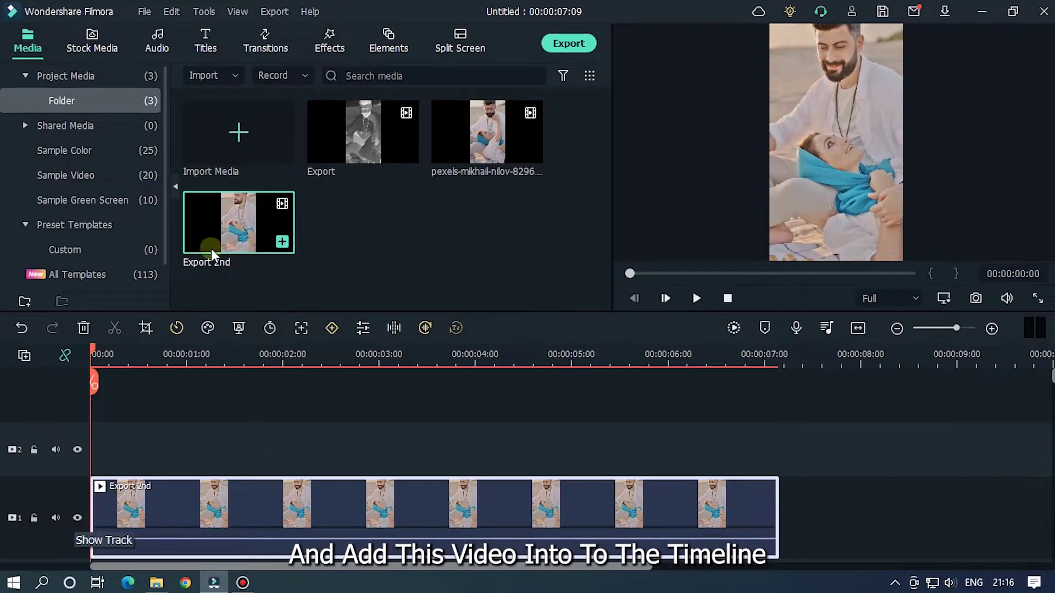
left_click_drag(133, 381, 78, 449)
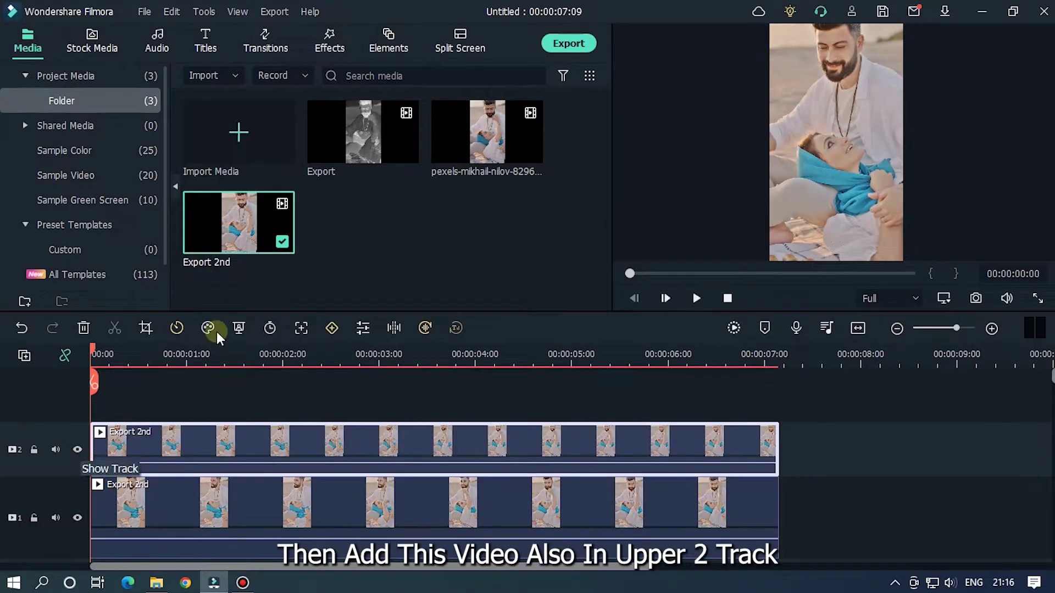
left_click_drag(111, 376, 77, 407)
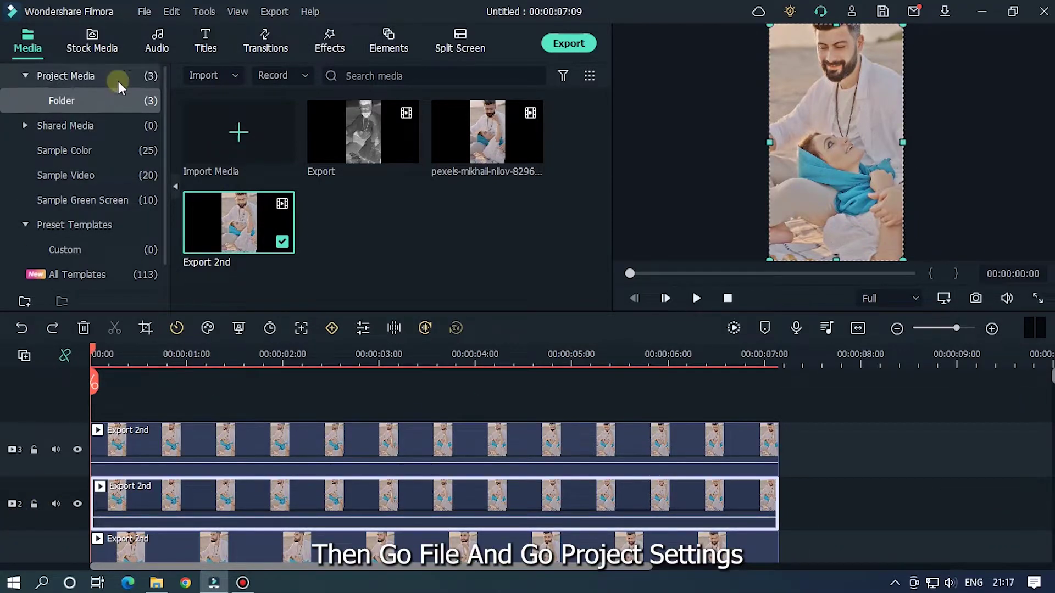
Set the project aspect ratio to 16:9 (Widescreen) in Project Settings.
left_click(138, 12)
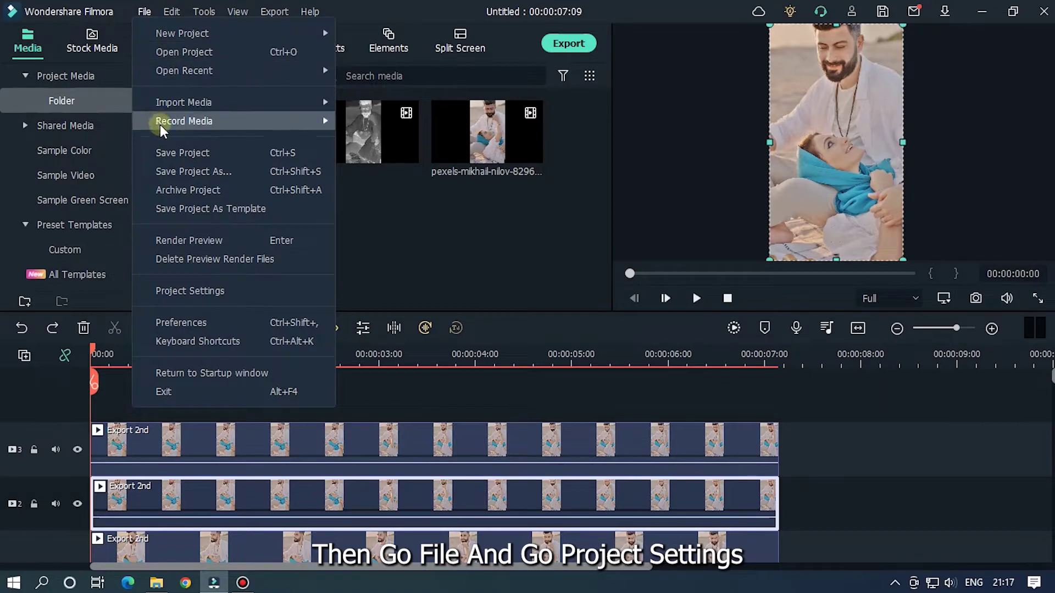
left_click(177, 285)
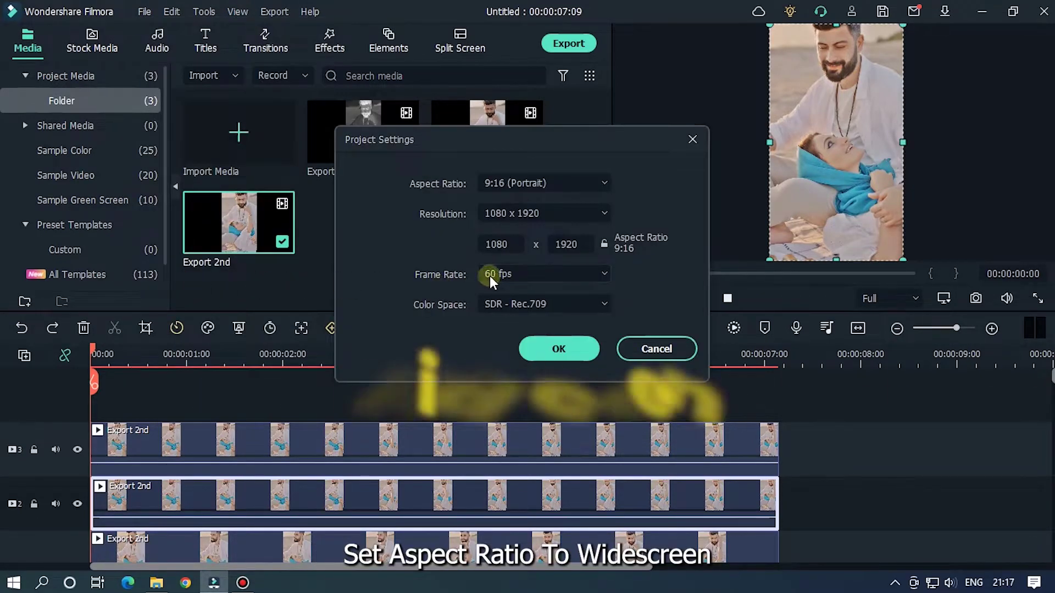
left_click(520, 185)
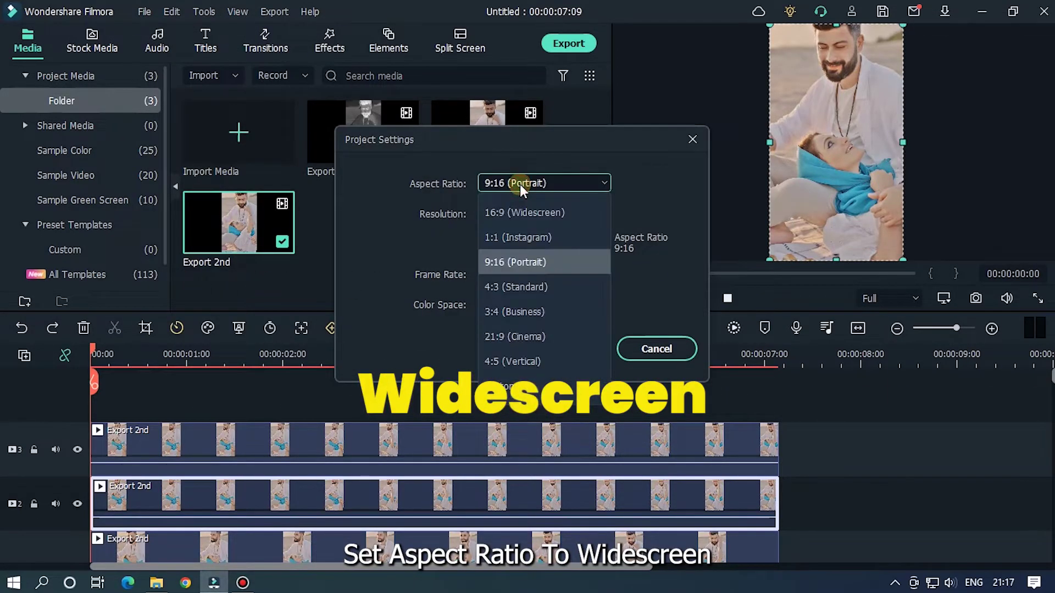
left_click(541, 212)
left_click(565, 348)
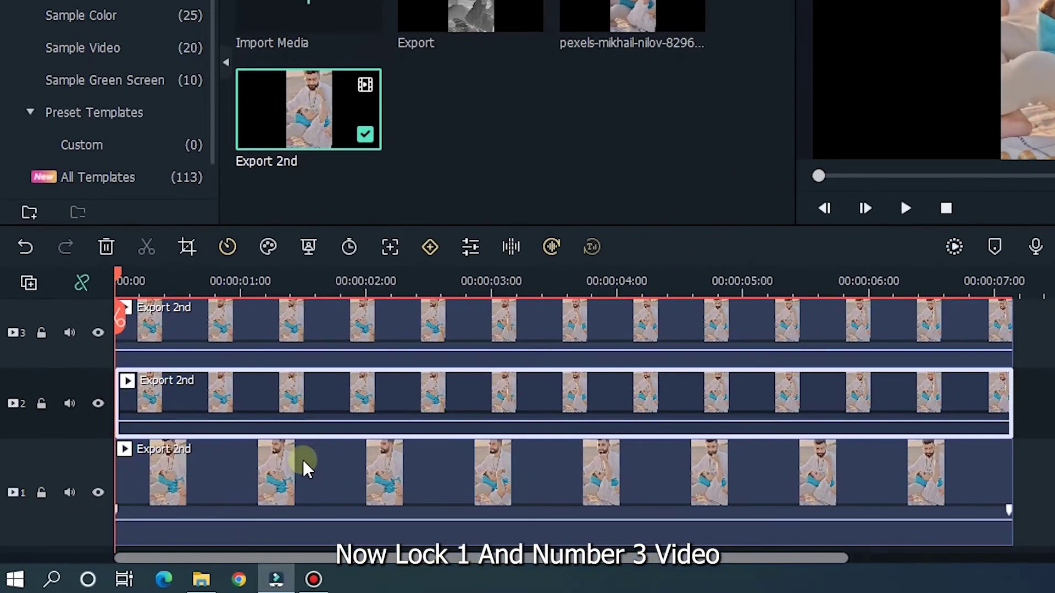
Lock tracks 1 and 3, then move the track 2 copy left and widen it slightly.
left_click(41, 493)
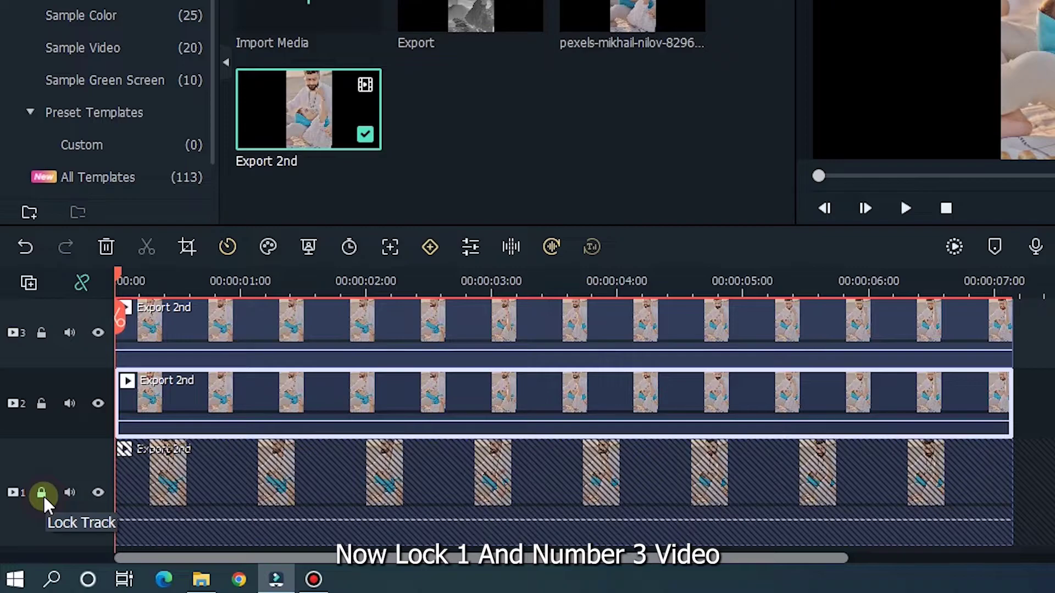
left_click(42, 332)
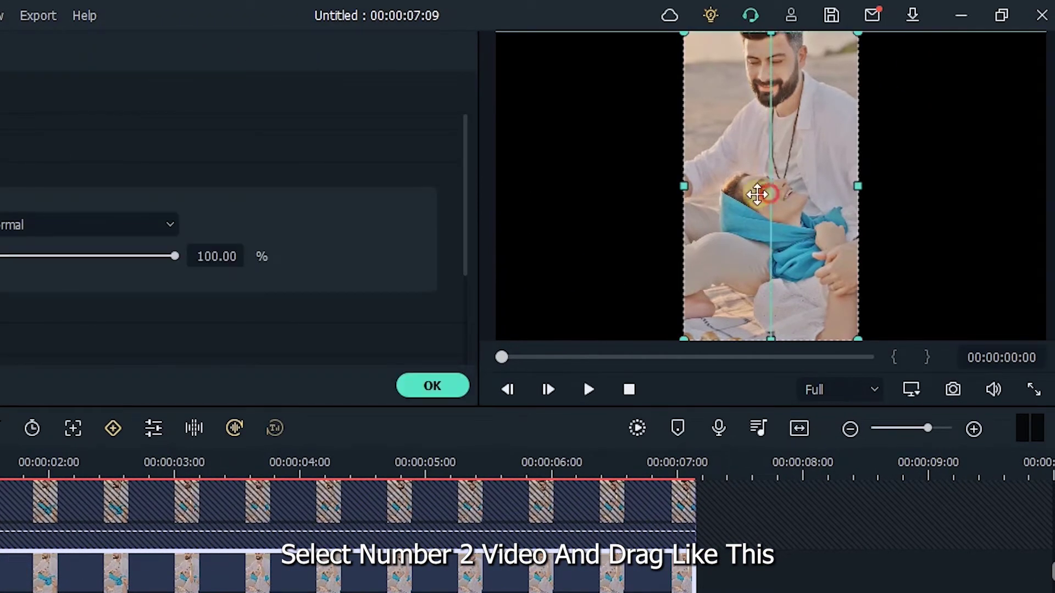
left_click_drag(768, 197, 594, 197)
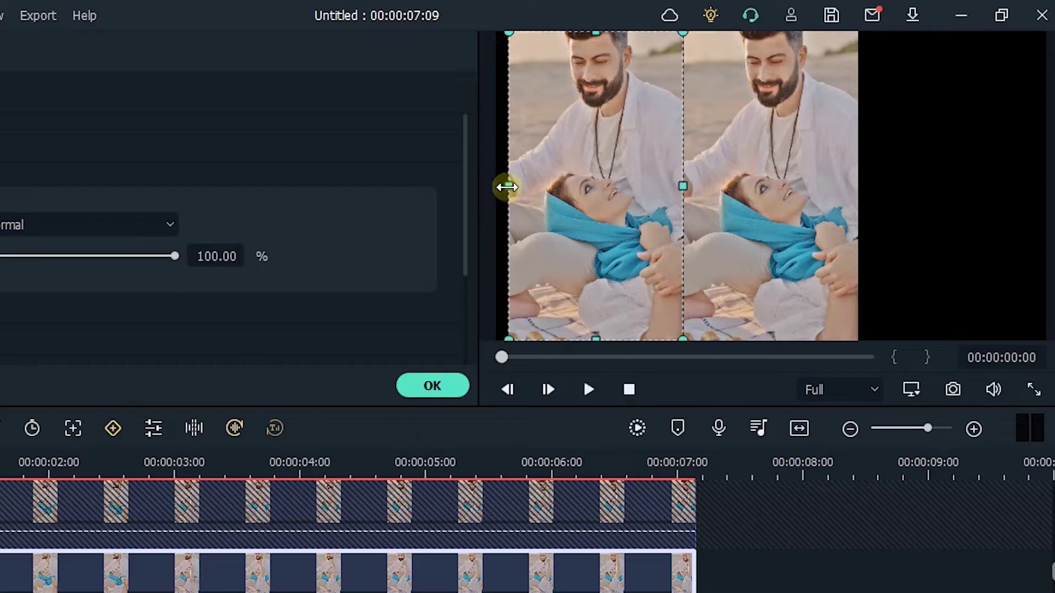
left_click_drag(509, 188, 497, 182)
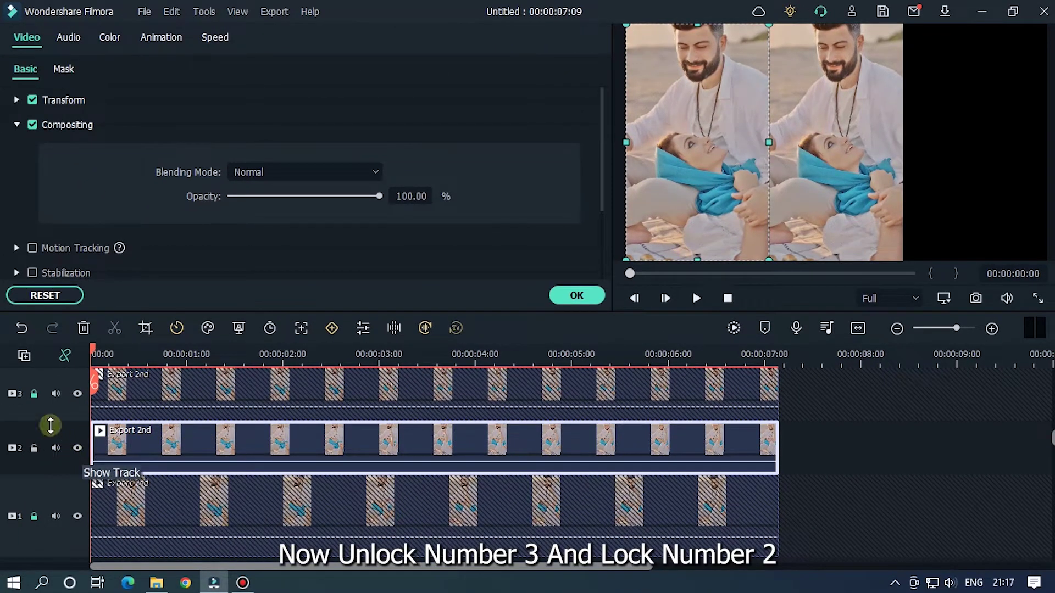
Unlock track 3, lock track 2, and stretch the track 3 copy to the frame's right edge.
left_click(34, 394)
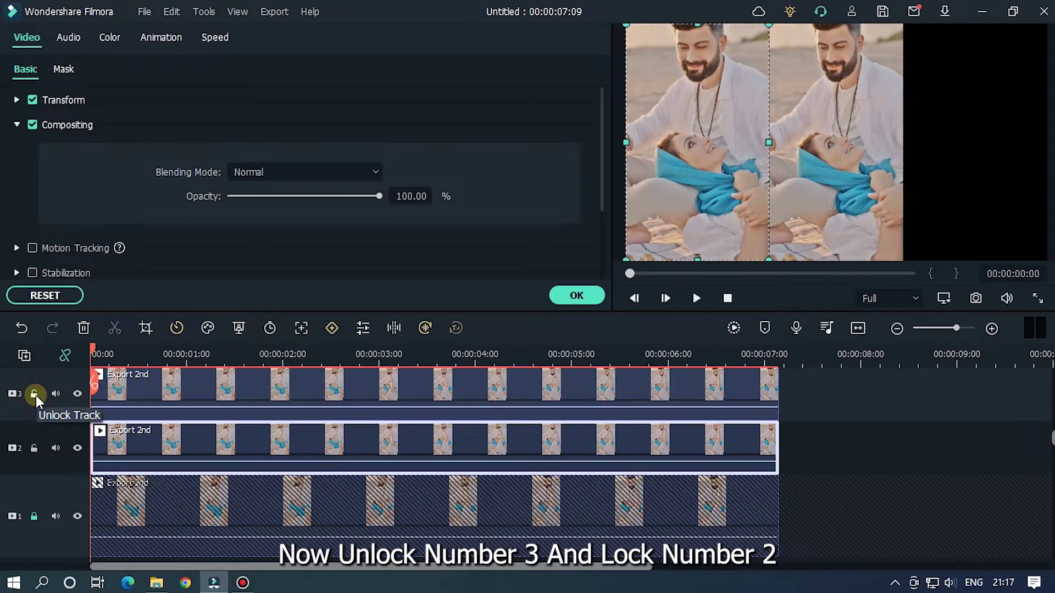
left_click(34, 448)
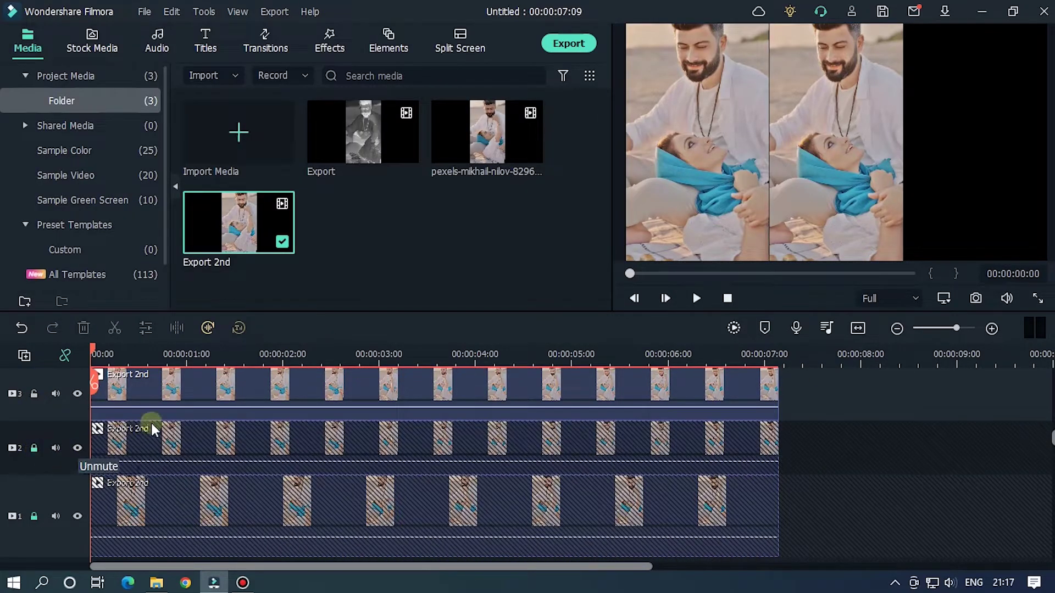
left_click(213, 394)
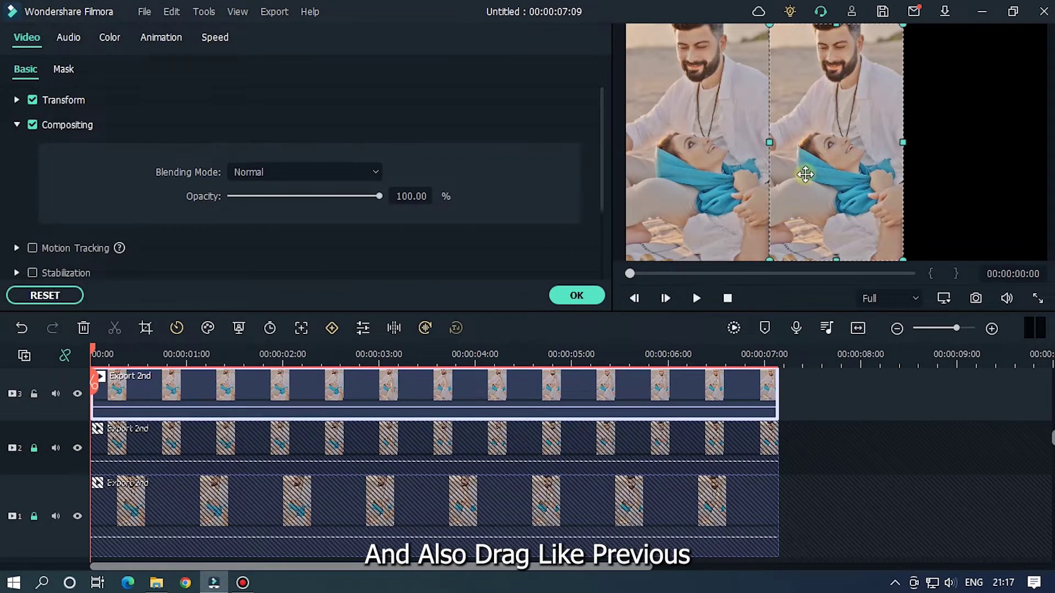
left_click_drag(806, 174, 944, 173)
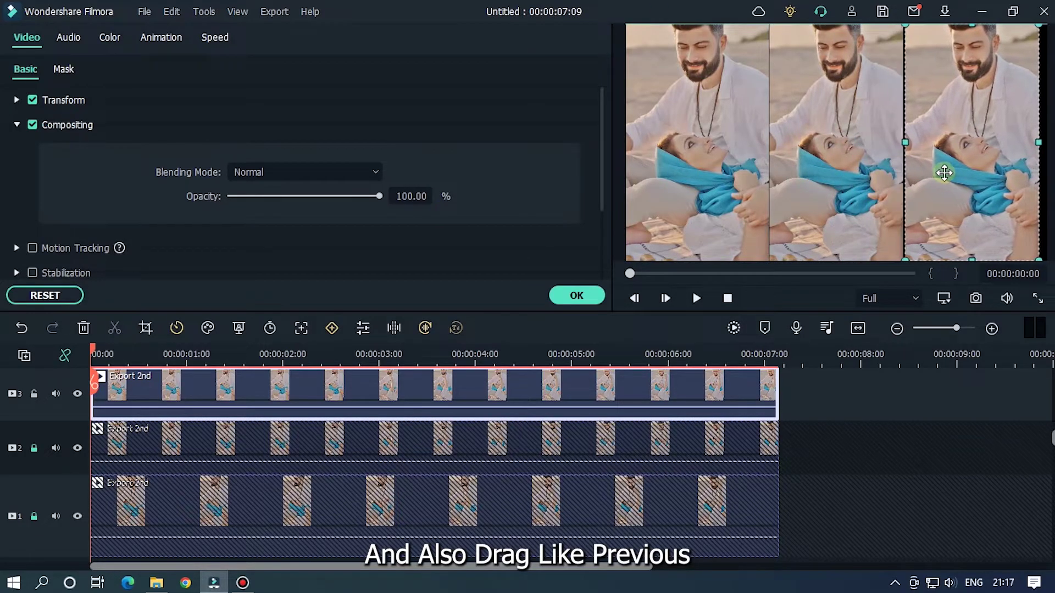
left_click_drag(945, 173, 941, 176)
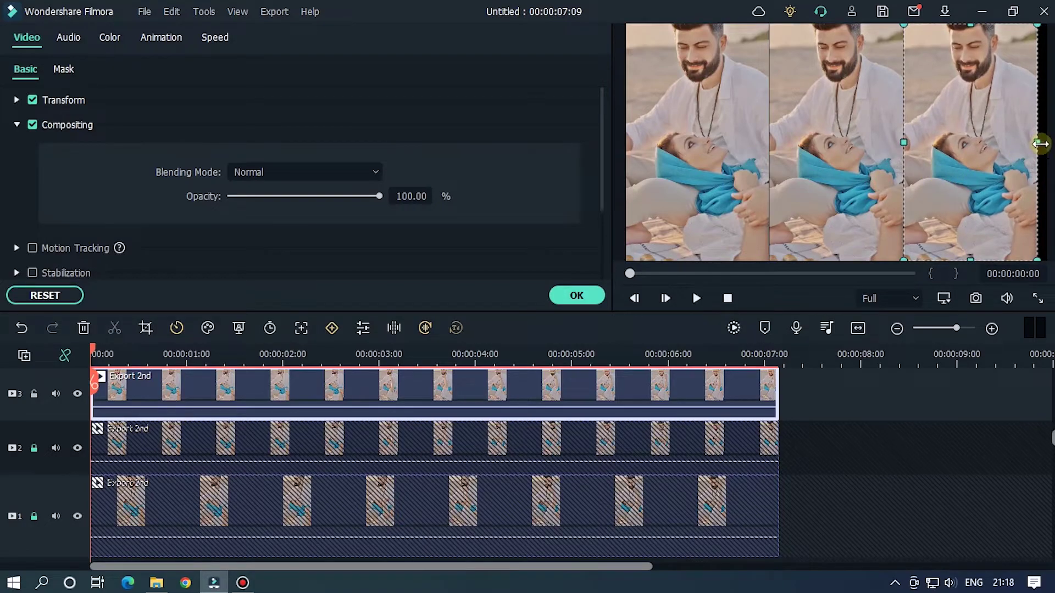
left_click_drag(1040, 144, 1044, 144)
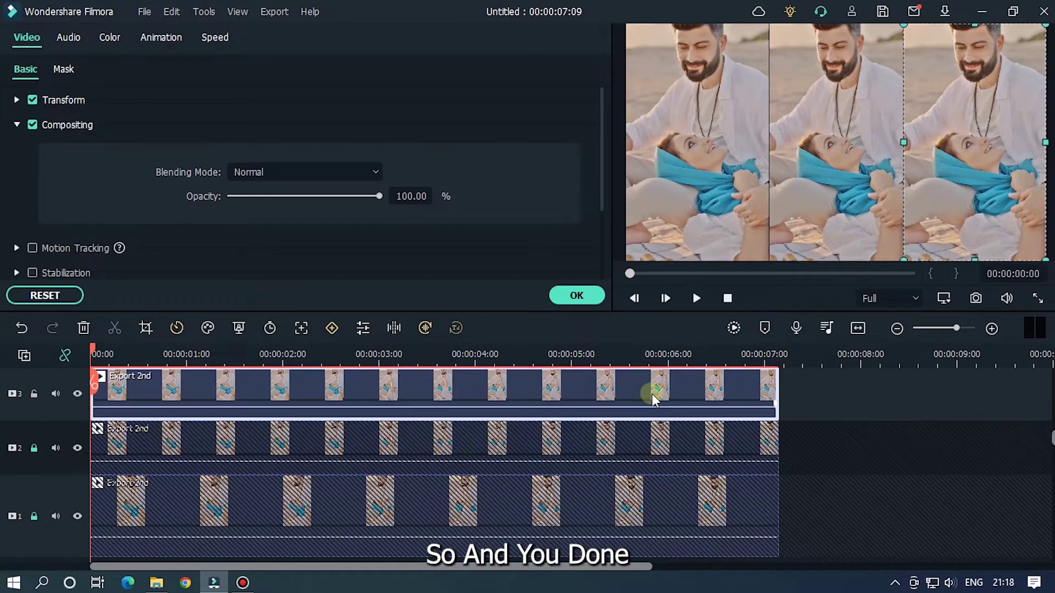
Rewind to 00:00, close the clip properties, and play the three-panel video.
left_click(113, 360)
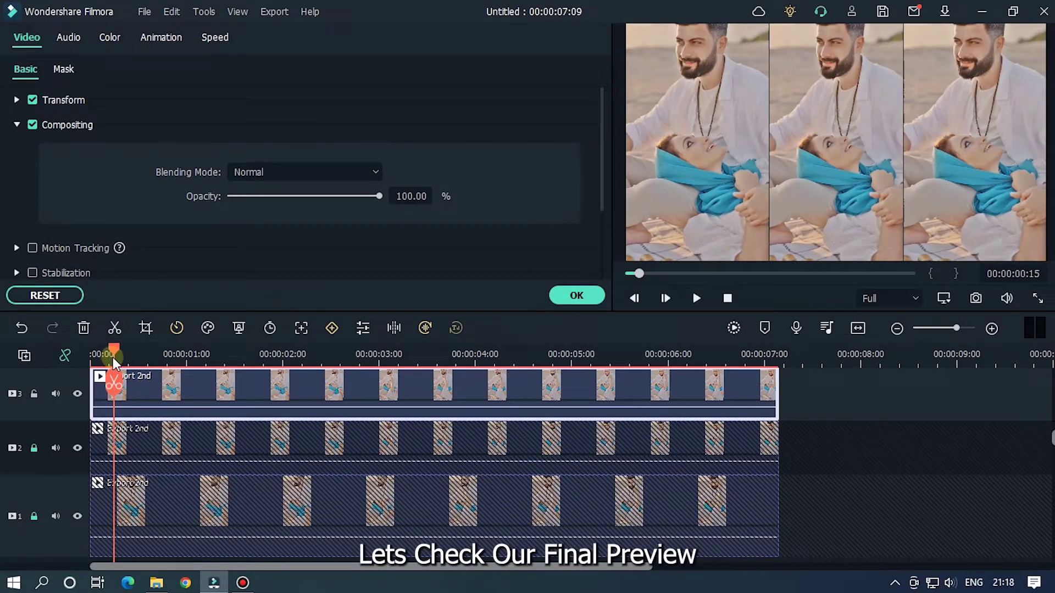
left_click_drag(113, 357, 92, 356)
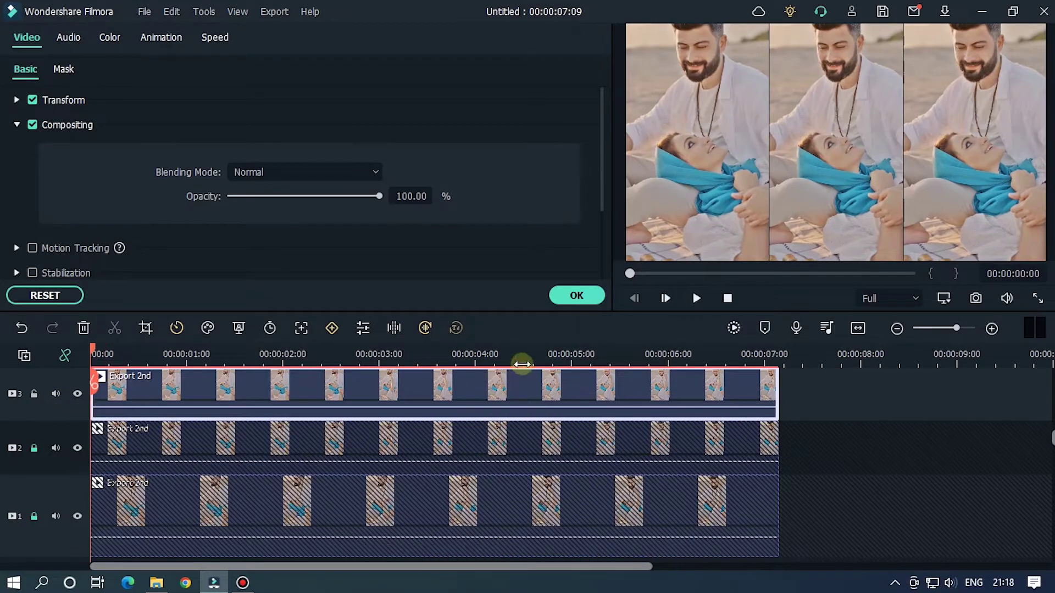
left_click(569, 292)
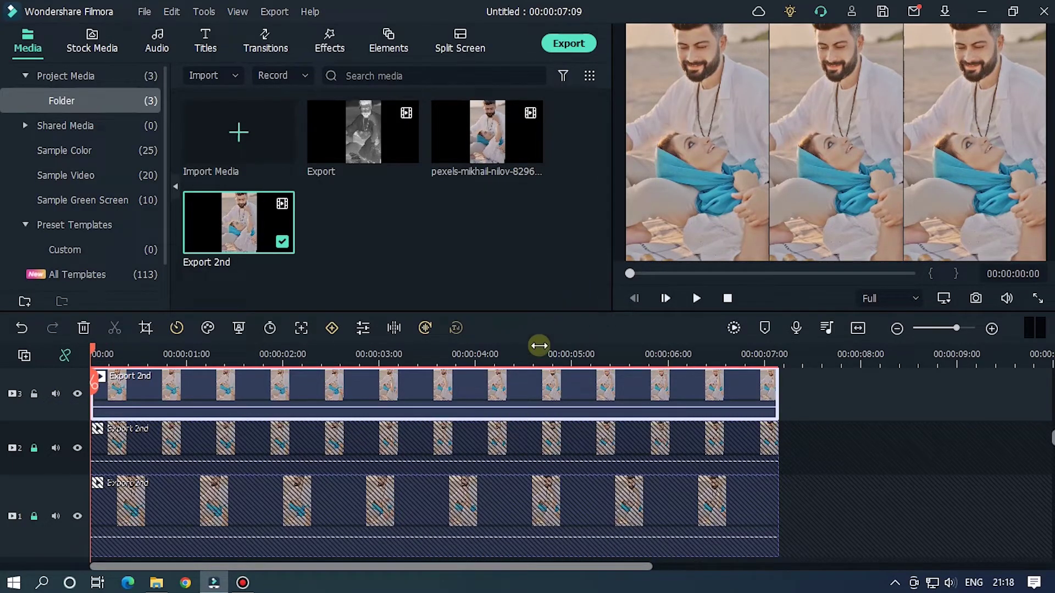
key("space")
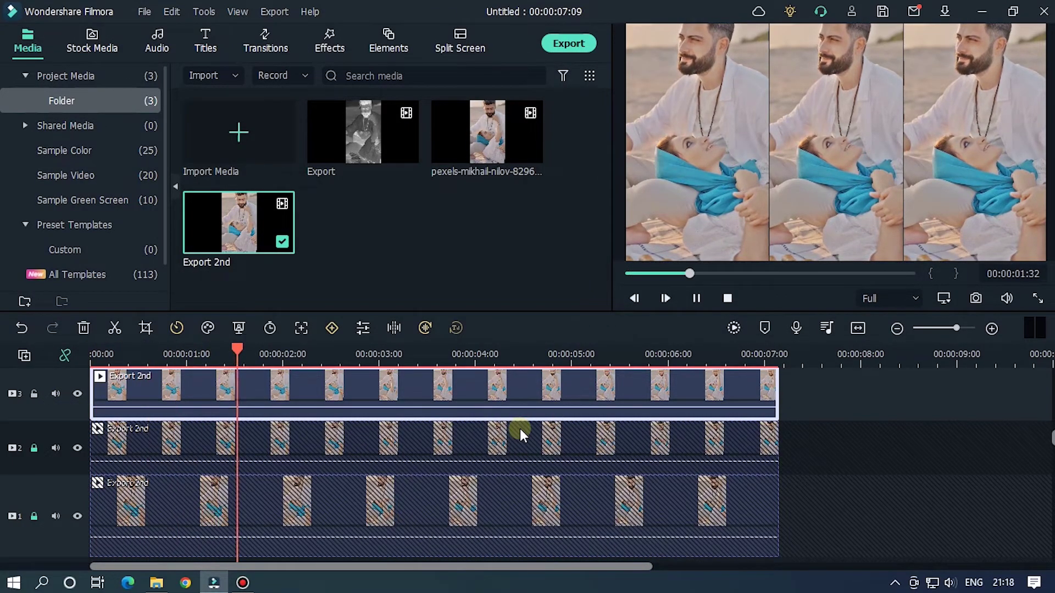